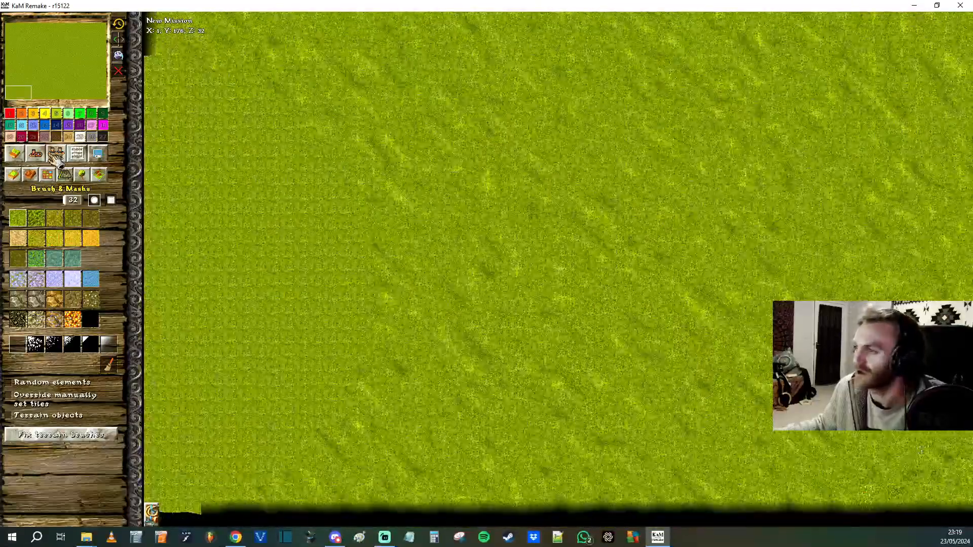
# Step: Choose the Gold mountain terrain brush and set its size to 3
pyautogui.click(35, 153)
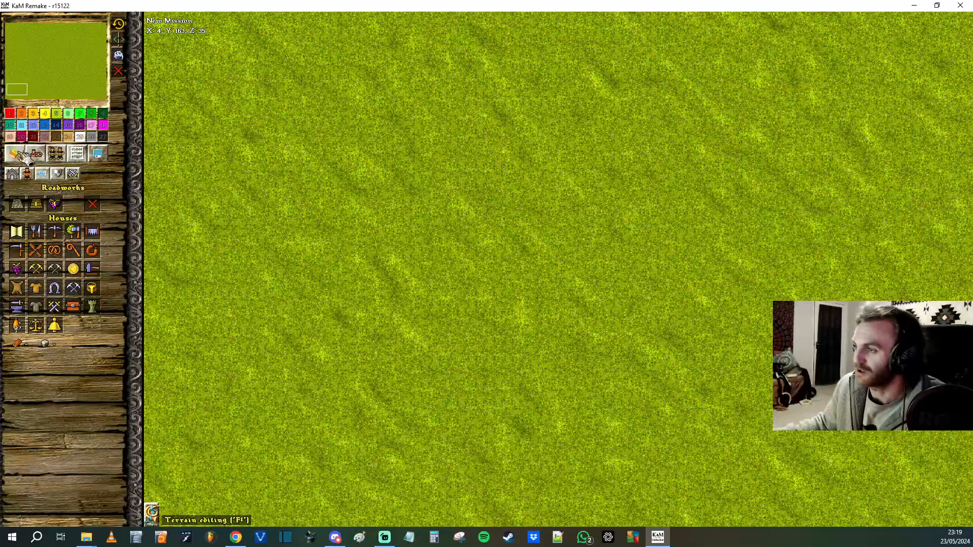
pyautogui.click(20, 154)
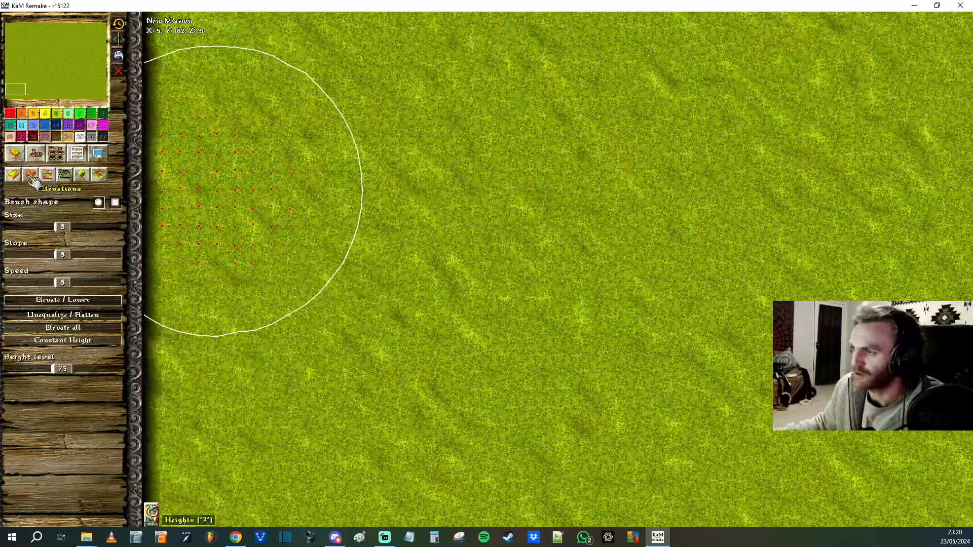
pyautogui.click(13, 175)
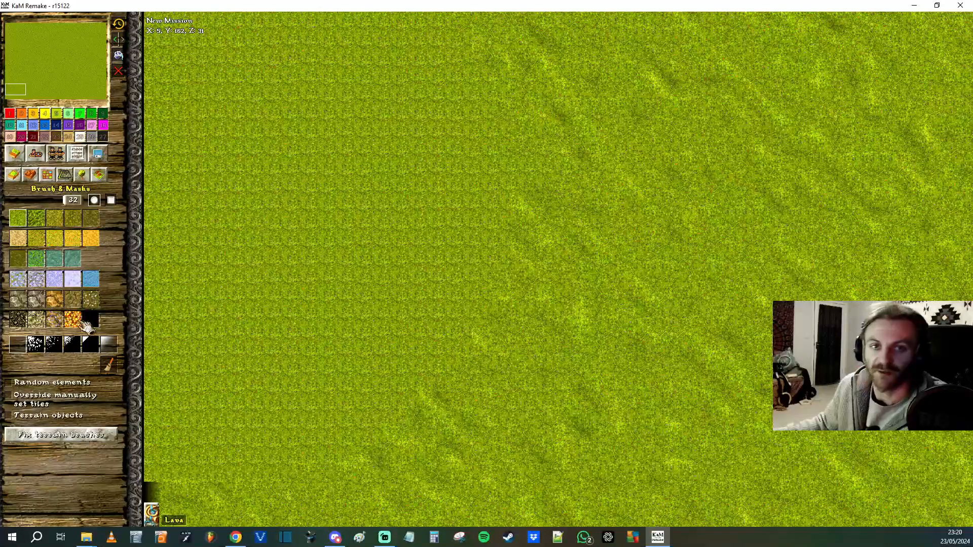
pyautogui.click(35, 302)
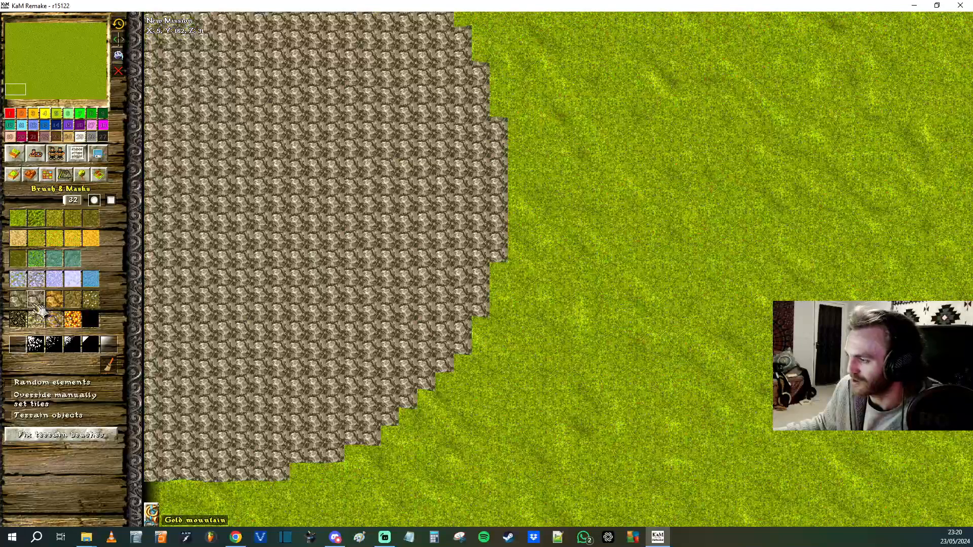
pyautogui.scroll(-7, 35, 203)
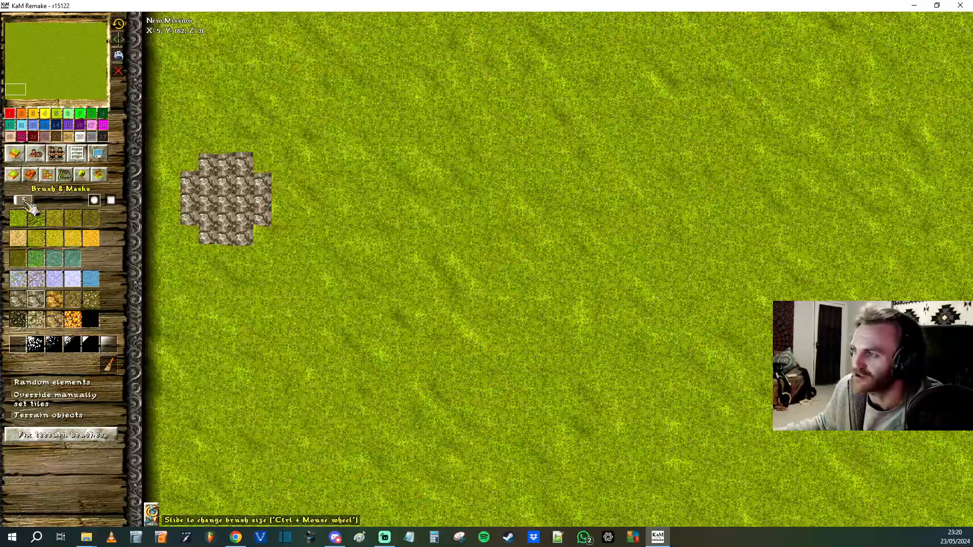
pyautogui.scroll(-1, 33, 201)
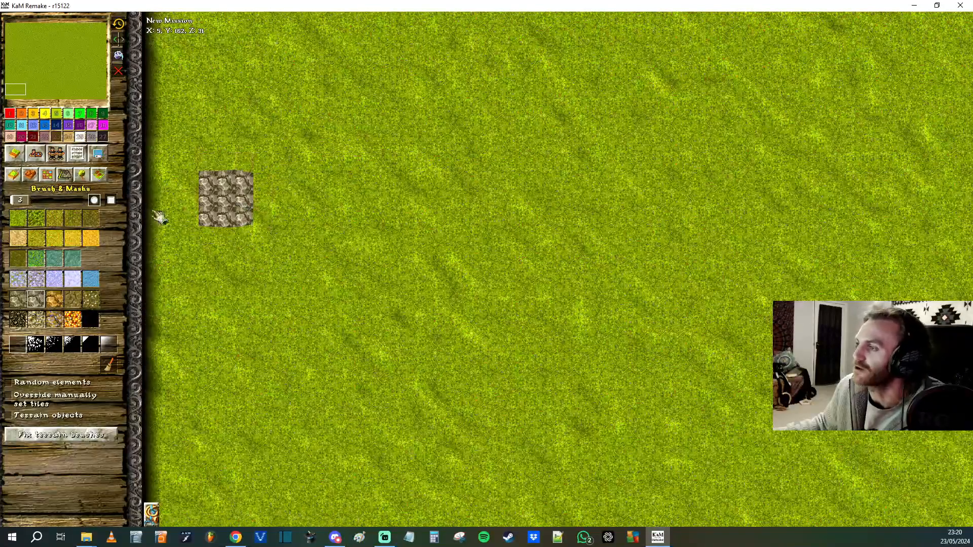
# Step: Paint an irregular patch of gold mountain on the grass near the map's southwest corner
pyautogui.moveTo(440, 129); pyautogui.dragTo(341, 229, button='middle')
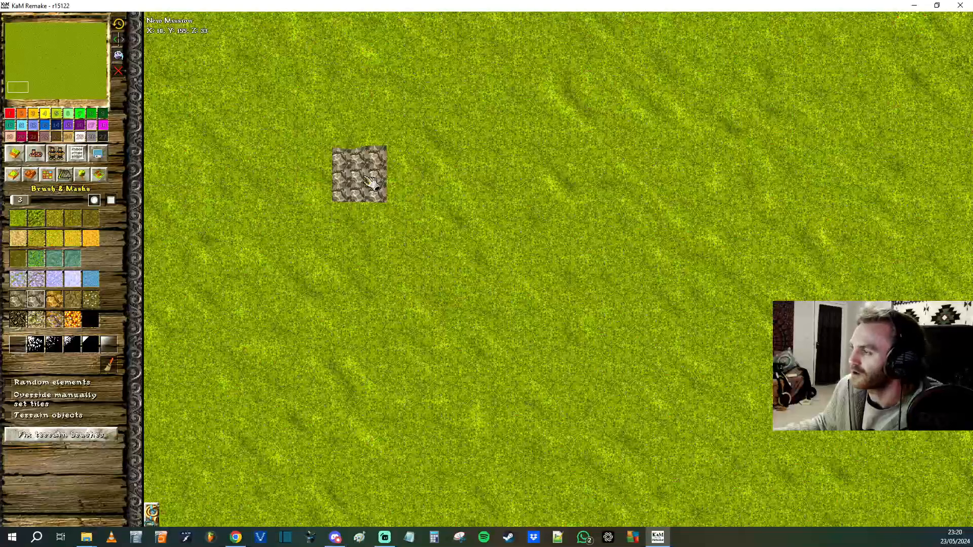
pyautogui.moveTo(358, 174)
pyautogui.mouseDown()
pyautogui.moveTo(395, 243)
pyautogui.moveTo(355, 213)
pyautogui.moveTo(353, 233)
pyautogui.mouseUp()
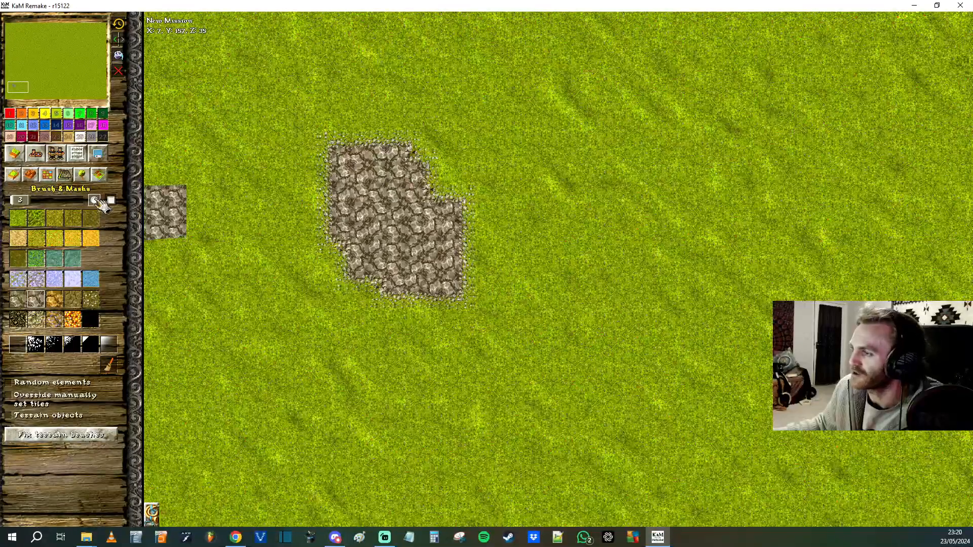
pyautogui.moveTo(359, 193)
pyautogui.mouseDown()
pyautogui.moveTo(436, 258)
pyautogui.moveTo(347, 142)
pyautogui.moveTo(491, 269)
pyautogui.moveTo(438, 236)
pyautogui.moveTo(497, 211)
pyautogui.moveTo(517, 256)
pyautogui.moveTo(534, 246)
pyautogui.moveTo(488, 215)
pyautogui.mouseUp()
# Step: With brush size 0, add a point to the mountain's southern end and carve a grass notch into its southwest edge
pyautogui.moveTo(20, 201); pyautogui.dragTo(10, 201)
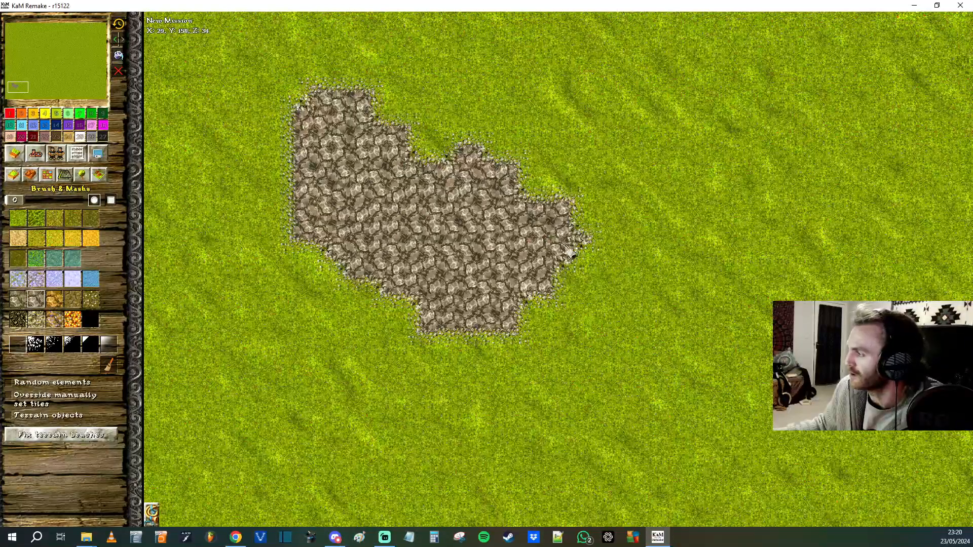
pyautogui.click(480, 350)
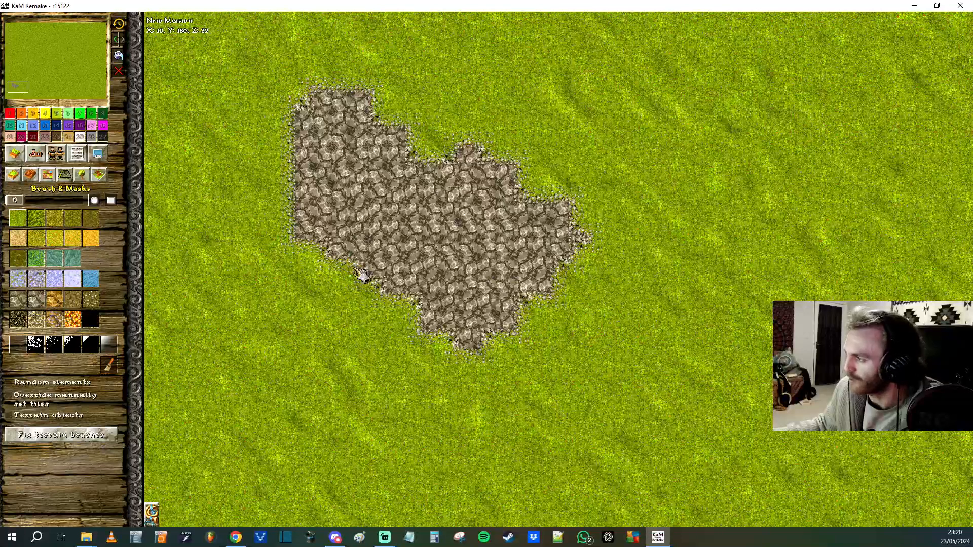
pyautogui.moveTo(361, 274); pyautogui.dragTo(363, 237)
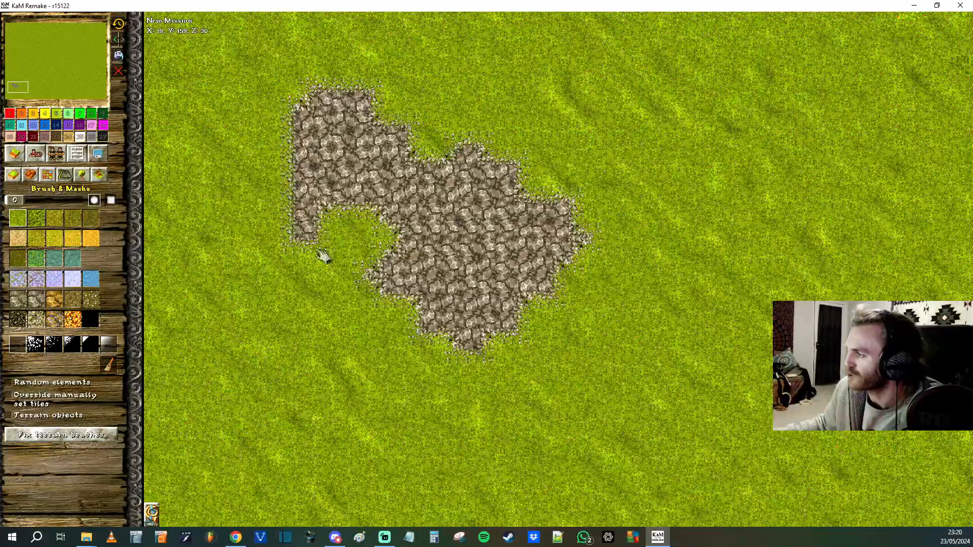
# Step: Check a mine's placement along the mountain's southeast edge and extend the eastern tip with the mountain brush
pyautogui.click(36, 153)
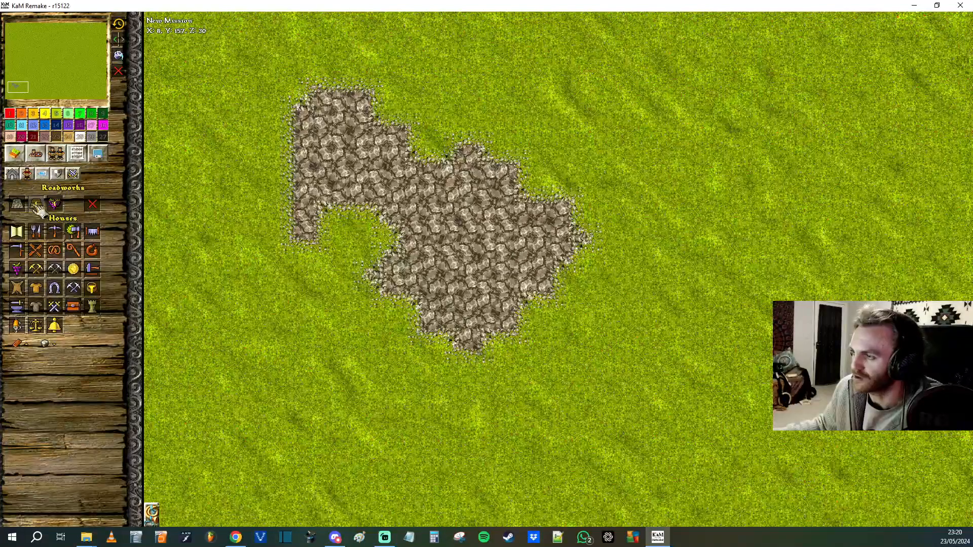
pyautogui.click(35, 269)
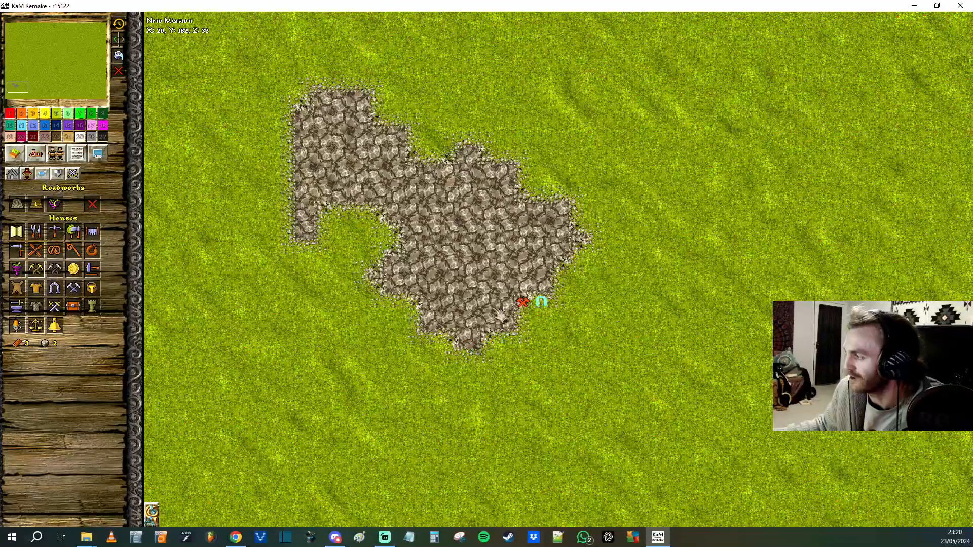
pyautogui.press('F1')
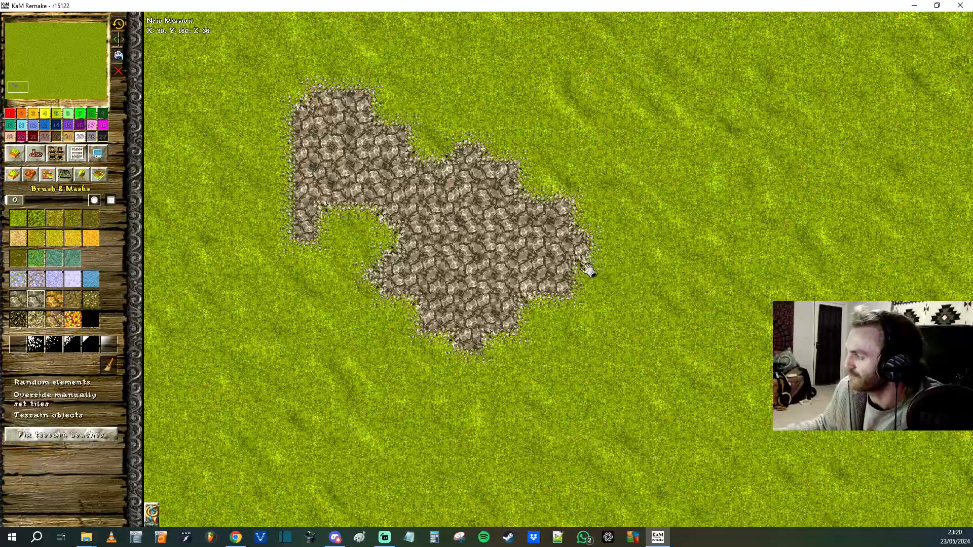
pyautogui.moveTo(597, 270); pyautogui.dragTo(604, 267)
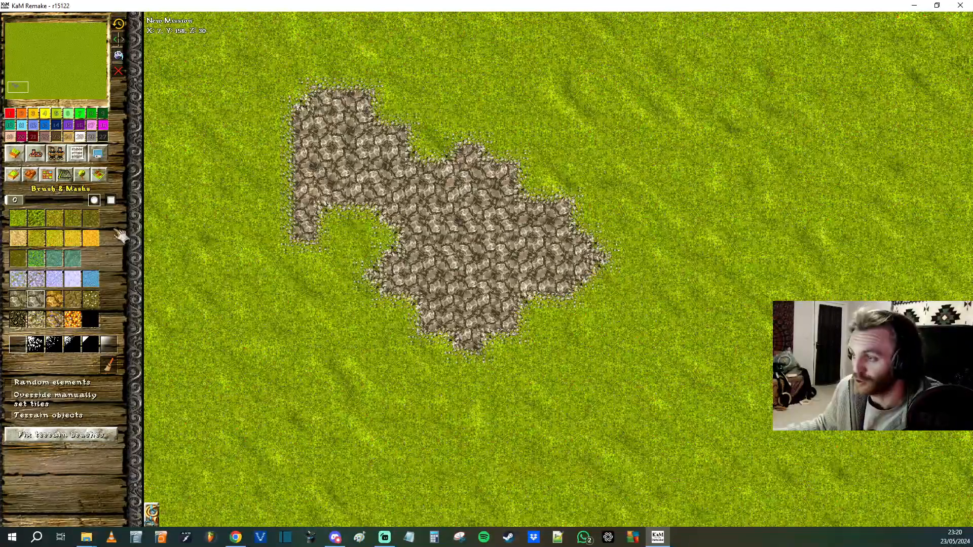
# Step: Check the other mine's placement and round out the mountain's northwest side with more mountain terrain
pyautogui.click(35, 153)
pyautogui.click(53, 271)
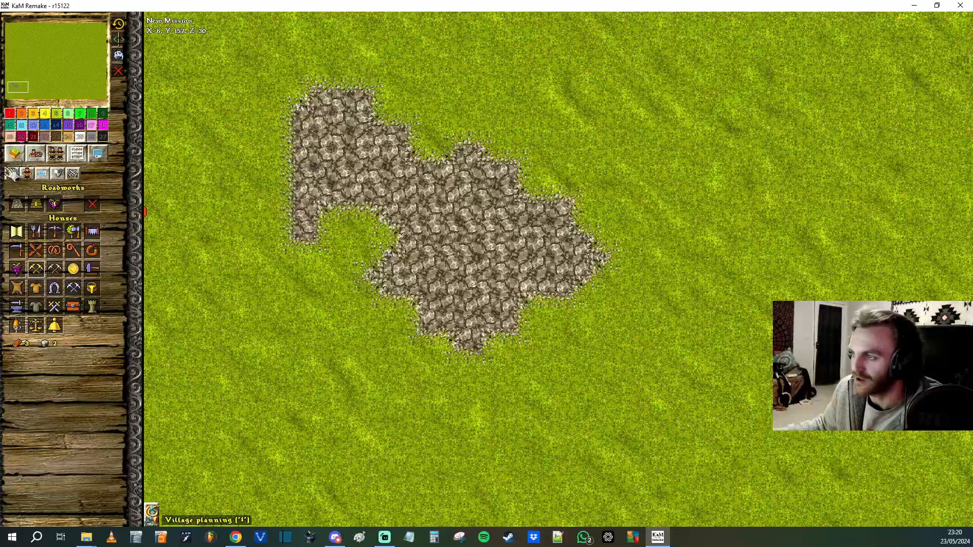
pyautogui.click(12, 154)
pyautogui.moveTo(284, 184); pyautogui.dragTo(282, 199)
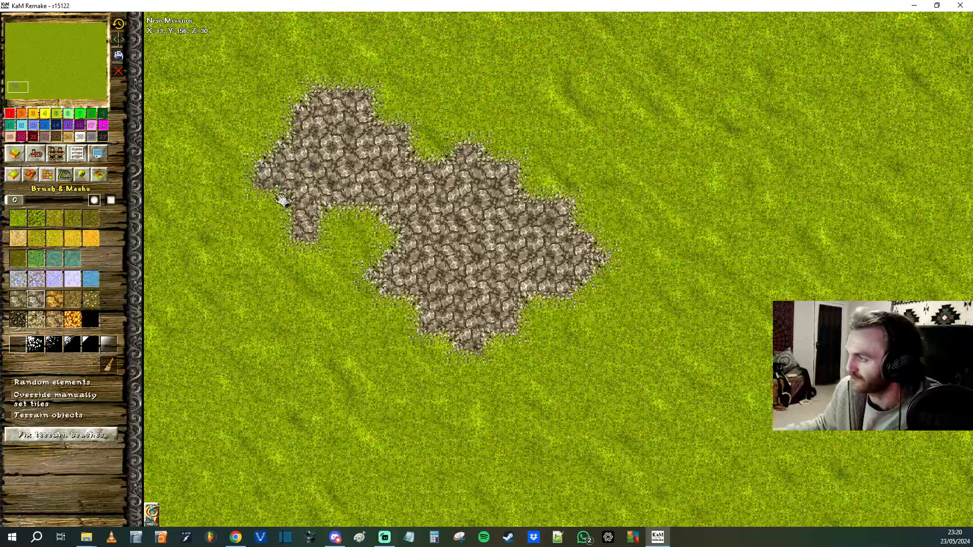
pyautogui.moveTo(278, 146); pyautogui.dragTo(299, 195)
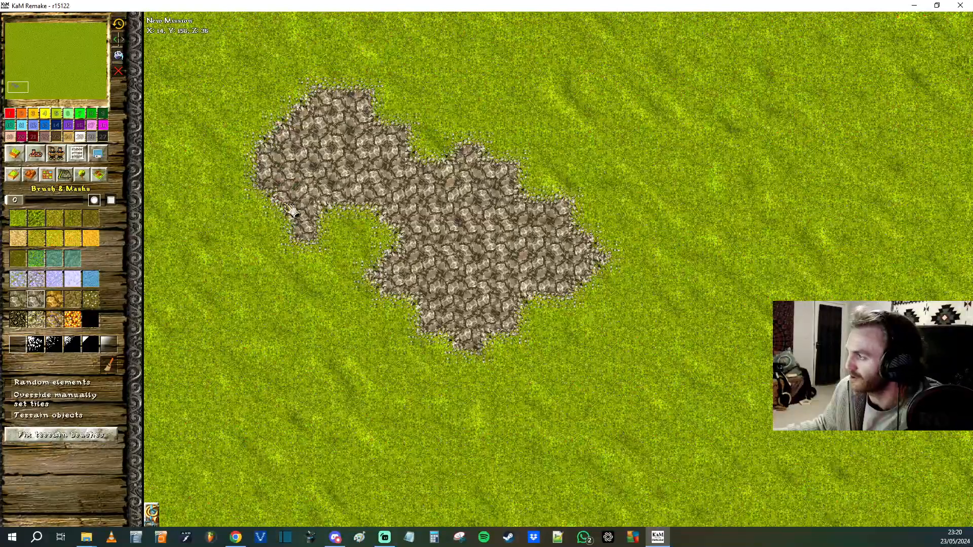
# Step: Raise the western part of the mountain using an elevation brush of size 2 and speed 3
pyautogui.click(32, 174)
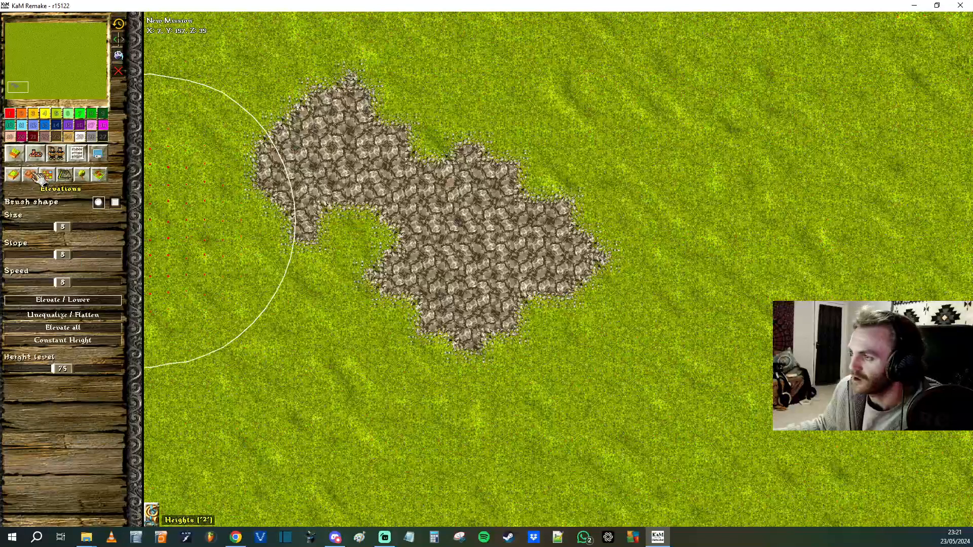
pyautogui.click(20, 227)
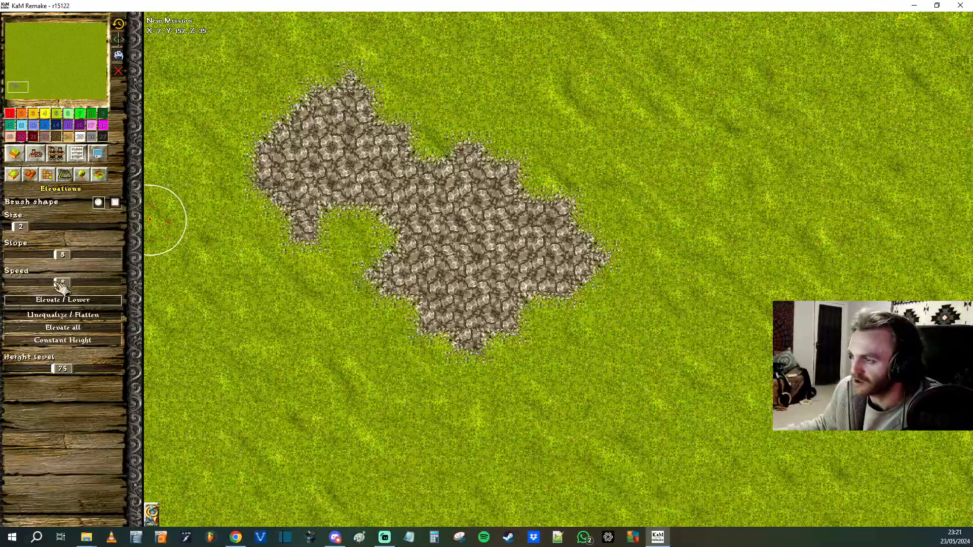
pyautogui.click(28, 283)
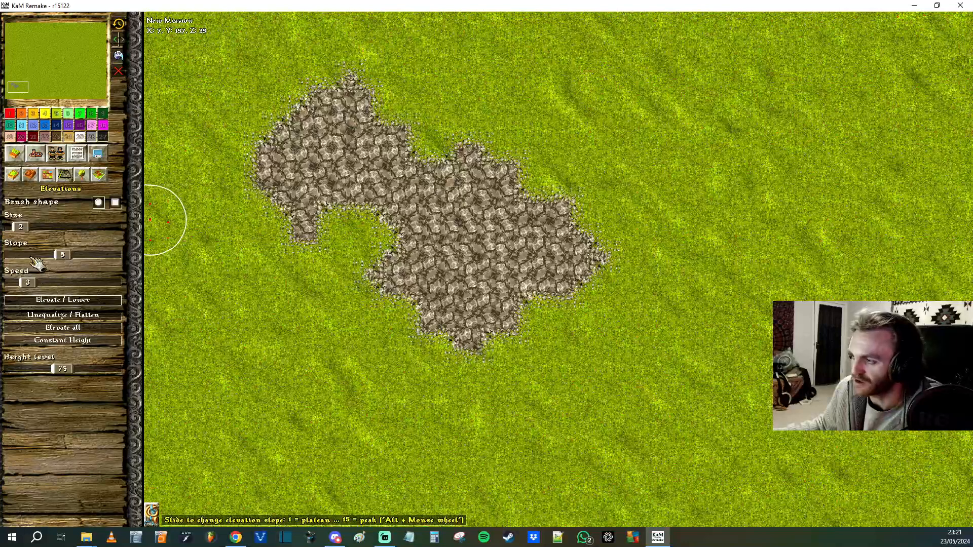
pyautogui.moveTo(293, 155)
pyautogui.mouseDown()
pyautogui.moveTo(318, 186)
pyautogui.moveTo(294, 156)
pyautogui.mouseUp()
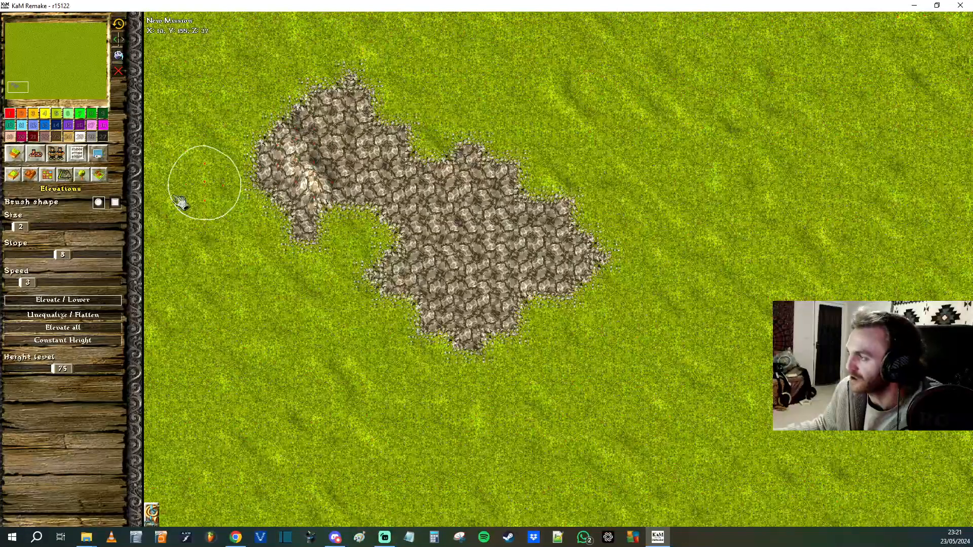
pyautogui.moveTo(259, 215)
pyautogui.mouseDown()
pyautogui.moveTo(324, 152)
pyautogui.moveTo(286, 167)
pyautogui.moveTo(304, 190)
pyautogui.moveTo(309, 111)
pyautogui.moveTo(383, 167)
pyautogui.moveTo(324, 147)
pyautogui.mouseUp()
# Step: Set the elevation speed to 4 and raise the rest of the mountain into several uneven humps
pyautogui.click(48, 282)
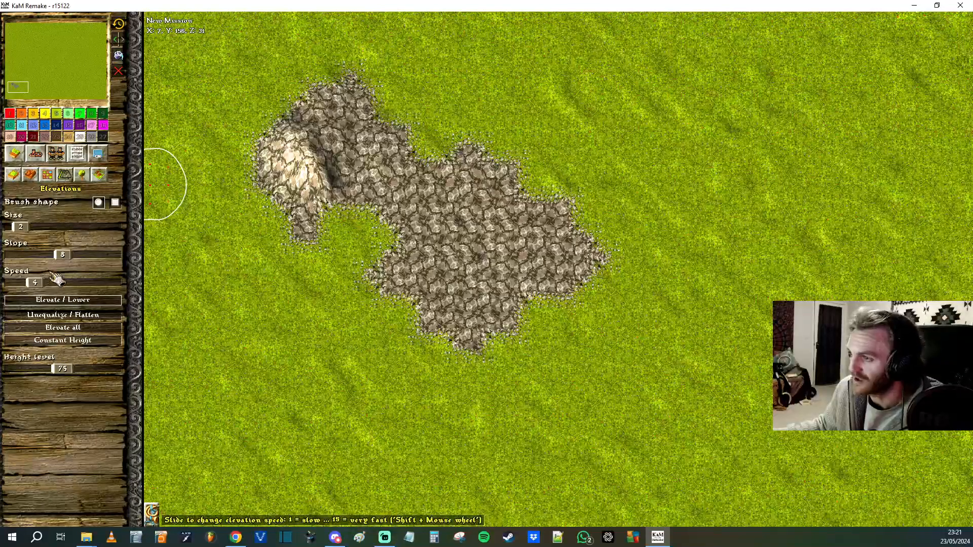
pyautogui.press('Up')
pyautogui.press('Down')
pyautogui.moveTo(304, 177)
pyautogui.mouseDown()
pyautogui.moveTo(307, 119)
pyautogui.moveTo(358, 137)
pyautogui.moveTo(349, 122)
pyautogui.moveTo(418, 274)
pyautogui.moveTo(494, 277)
pyautogui.moveTo(474, 231)
pyautogui.moveTo(434, 235)
pyautogui.moveTo(555, 283)
pyautogui.moveTo(510, 206)
pyautogui.moveTo(553, 258)
pyautogui.moveTo(542, 218)
pyautogui.moveTo(558, 248)
pyautogui.moveTo(527, 238)
pyautogui.moveTo(446, 240)
pyautogui.moveTo(474, 159)
pyautogui.moveTo(463, 238)
pyautogui.moveTo(489, 279)
pyautogui.moveTo(464, 309)
pyautogui.moveTo(446, 253)
pyautogui.moveTo(299, 203)
pyautogui.moveTo(332, 102)
pyautogui.moveTo(360, 117)
pyautogui.moveTo(334, 107)
pyautogui.moveTo(350, 132)
pyautogui.mouseUp()
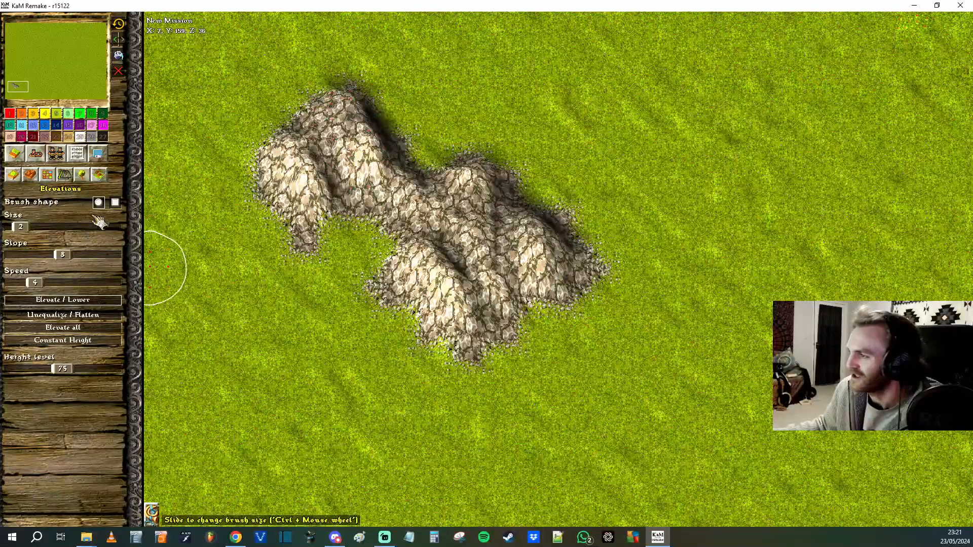
# Step: Reduce the elevation brush to size 1 and sculpt steeper, sharper ridges across the whole mountain
pyautogui.moveTo(26, 227); pyautogui.dragTo(13, 227)
pyautogui.scroll(7, 336, 258)
pyautogui.moveTo(373, 334); pyautogui.dragTo(371, 283, button='middle')
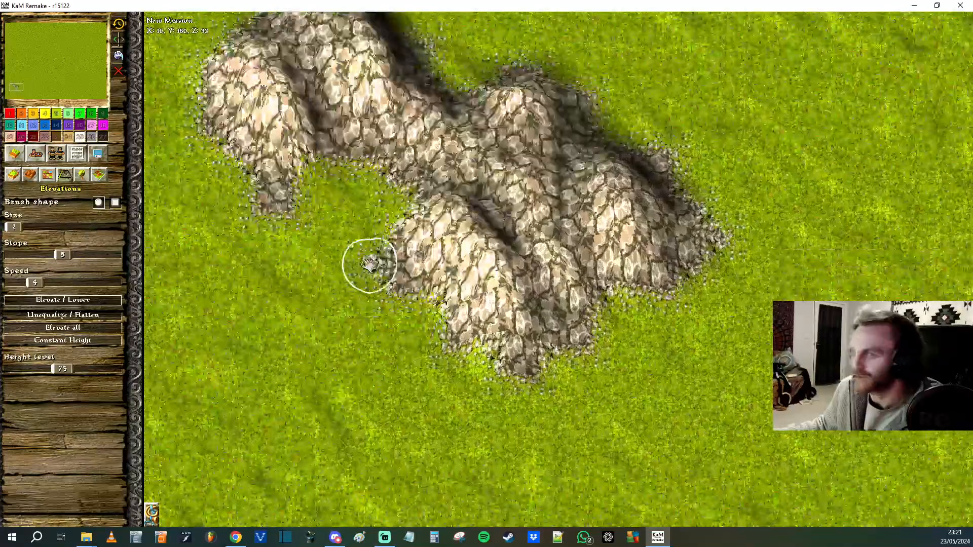
pyautogui.moveTo(371, 219); pyautogui.dragTo(373, 295, button='middle')
pyautogui.moveTo(369, 290)
pyautogui.mouseDown()
pyautogui.moveTo(528, 408)
pyautogui.moveTo(478, 420)
pyautogui.moveTo(570, 456)
pyautogui.moveTo(514, 403)
pyautogui.moveTo(572, 354)
pyautogui.moveTo(639, 329)
pyautogui.moveTo(640, 278)
pyautogui.moveTo(690, 337)
pyautogui.moveTo(667, 276)
pyautogui.moveTo(640, 250)
pyautogui.moveTo(673, 308)
pyautogui.moveTo(712, 310)
pyautogui.moveTo(690, 262)
pyautogui.moveTo(641, 246)
pyautogui.moveTo(540, 184)
pyautogui.mouseUp()
pyautogui.moveTo(554, 152)
pyautogui.mouseDown()
pyautogui.moveTo(593, 195)
pyautogui.moveTo(591, 213)
pyautogui.moveTo(622, 236)
pyautogui.moveTo(539, 278)
pyautogui.moveTo(451, 288)
pyautogui.moveTo(441, 391)
pyautogui.moveTo(446, 377)
pyautogui.moveTo(425, 385)
pyautogui.moveTo(449, 395)
pyautogui.moveTo(431, 388)
pyautogui.moveTo(400, 312)
pyautogui.moveTo(445, 309)
pyautogui.moveTo(512, 349)
pyautogui.moveTo(525, 342)
pyautogui.moveTo(558, 408)
pyautogui.moveTo(499, 334)
pyautogui.mouseUp()
pyautogui.moveTo(379, 259)
pyautogui.mouseDown()
pyautogui.moveTo(261, 201)
pyautogui.moveTo(268, 212)
pyautogui.moveTo(264, 190)
pyautogui.moveTo(364, 205)
pyautogui.moveTo(324, 101)
pyautogui.moveTo(362, 172)
pyautogui.moveTo(330, 137)
pyautogui.moveTo(304, 83)
pyautogui.moveTo(495, 234)
pyautogui.moveTo(441, 164)
pyautogui.moveTo(487, 203)
pyautogui.moveTo(525, 264)
pyautogui.moveTo(482, 191)
pyautogui.moveTo(500, 269)
pyautogui.moveTo(502, 238)
pyautogui.moveTo(476, 188)
pyautogui.moveTo(355, 162)
pyautogui.moveTo(408, 223)
pyautogui.moveTo(426, 162)
pyautogui.moveTo(400, 135)
pyautogui.moveTo(426, 147)
pyautogui.moveTo(411, 144)
pyautogui.moveTo(477, 264)
pyautogui.moveTo(314, 225)
pyautogui.mouseUp()
pyautogui.moveTo(256, 205); pyautogui.dragTo(146, 271)
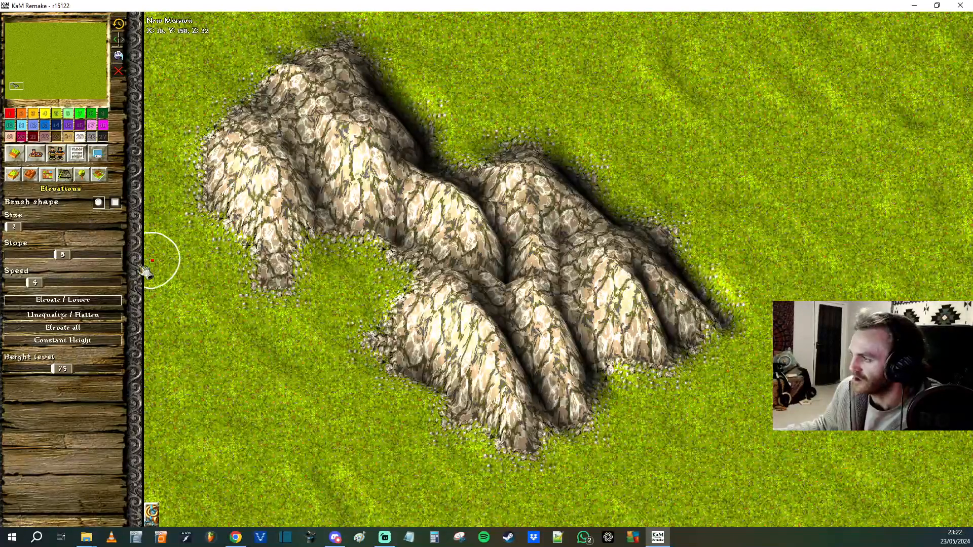
pyautogui.moveTo(260, 258)
pyautogui.mouseDown()
pyautogui.moveTo(282, 250)
pyautogui.moveTo(156, 228)
pyautogui.mouseUp()
# Step: Paint grass over the narrow spur at the mountain's southwest end to trim it away
pyautogui.click(12, 175)
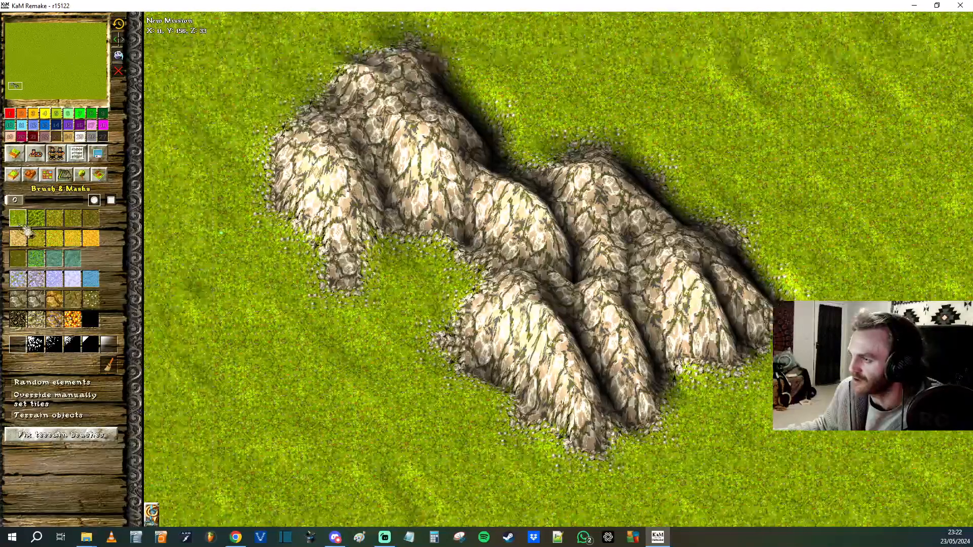
pyautogui.moveTo(314, 291); pyautogui.dragTo(328, 293)
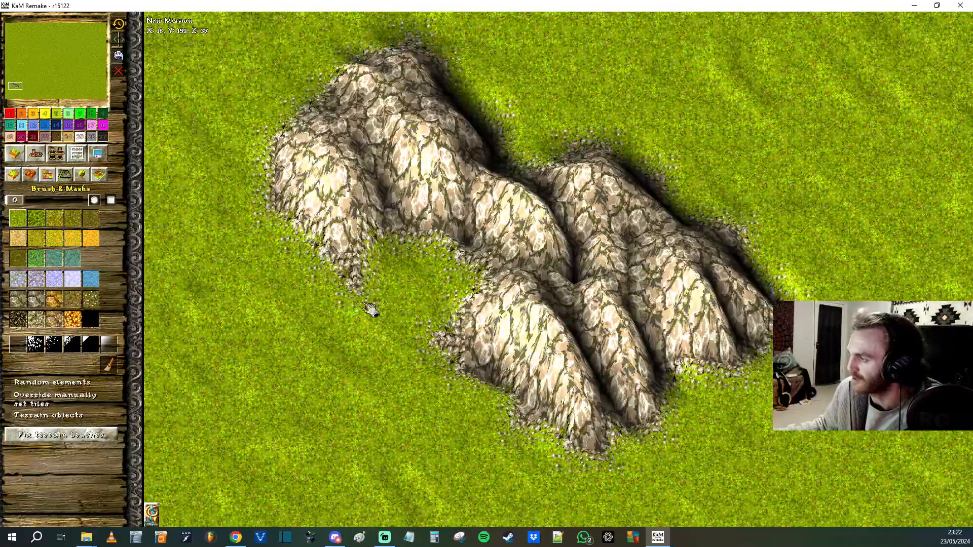
pyautogui.moveTo(360, 326); pyautogui.dragTo(363, 291)
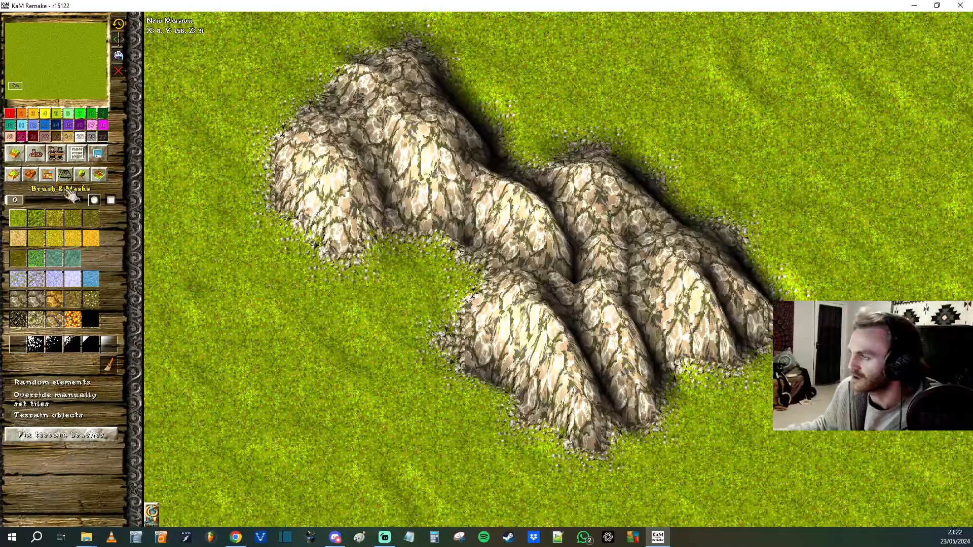
# Step: Pick tile 147 from the tiles palette with Random Direction on and place gold ore tiles on the northwestern ridge
pyautogui.click(53, 173)
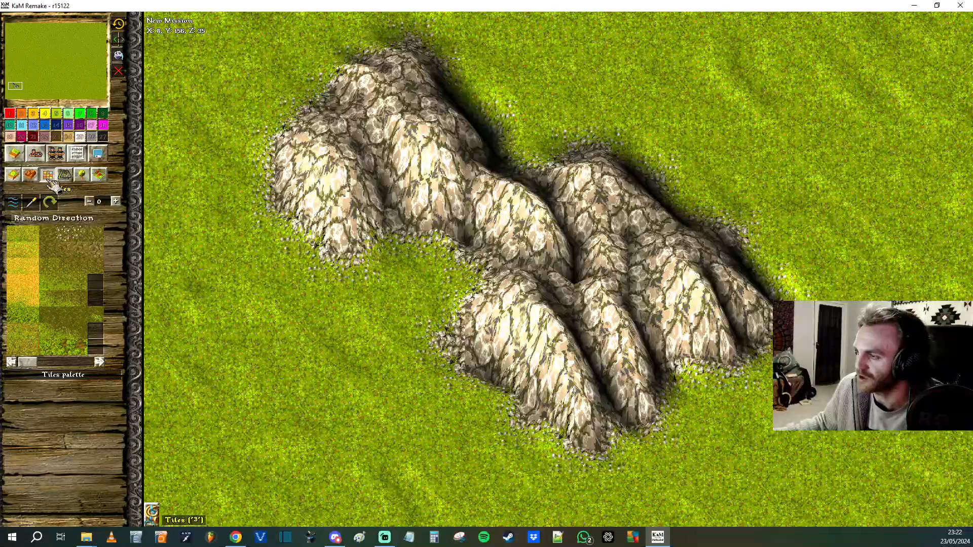
pyautogui.click(68, 375)
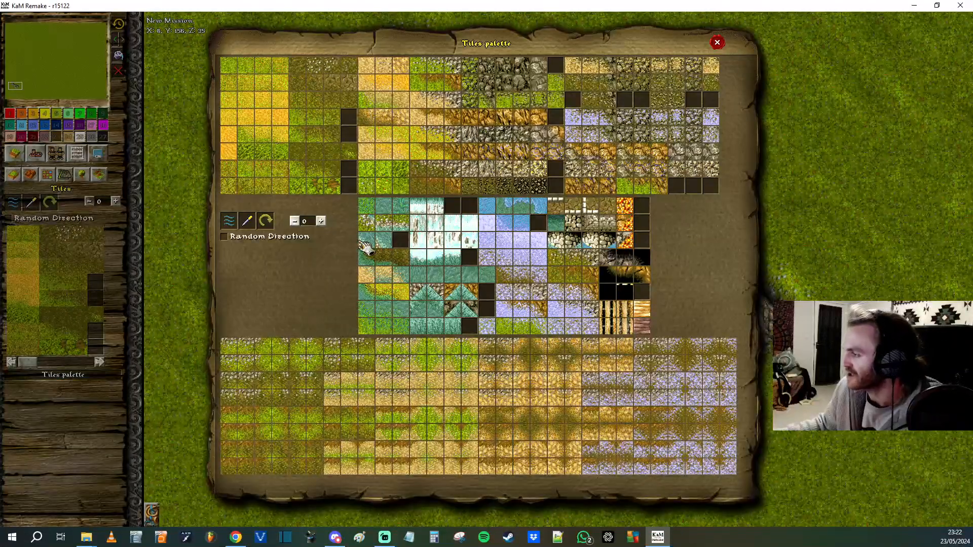
pyautogui.click(529, 177)
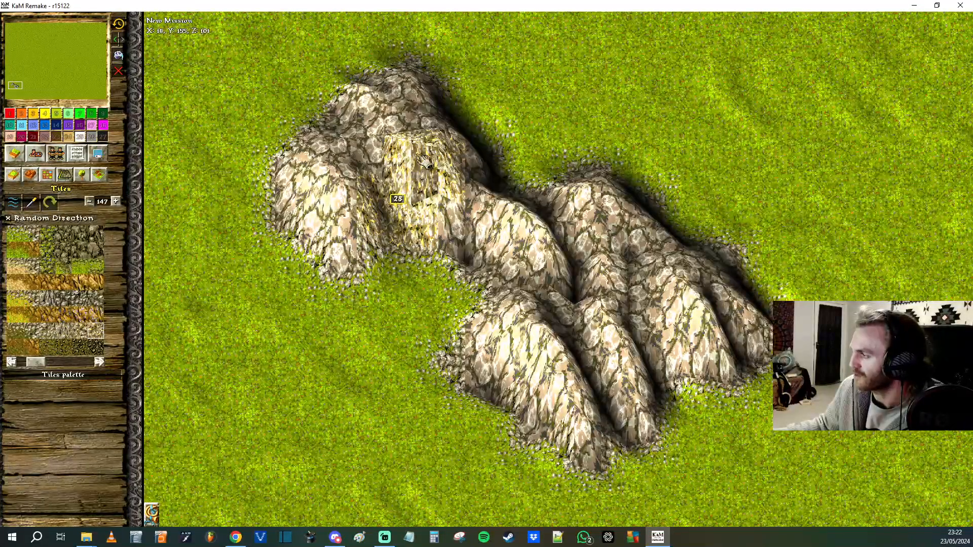
# Step: Turn off the deposits display and extend the gold ore tiles up the northwestern ridge
pyautogui.click(152, 513)
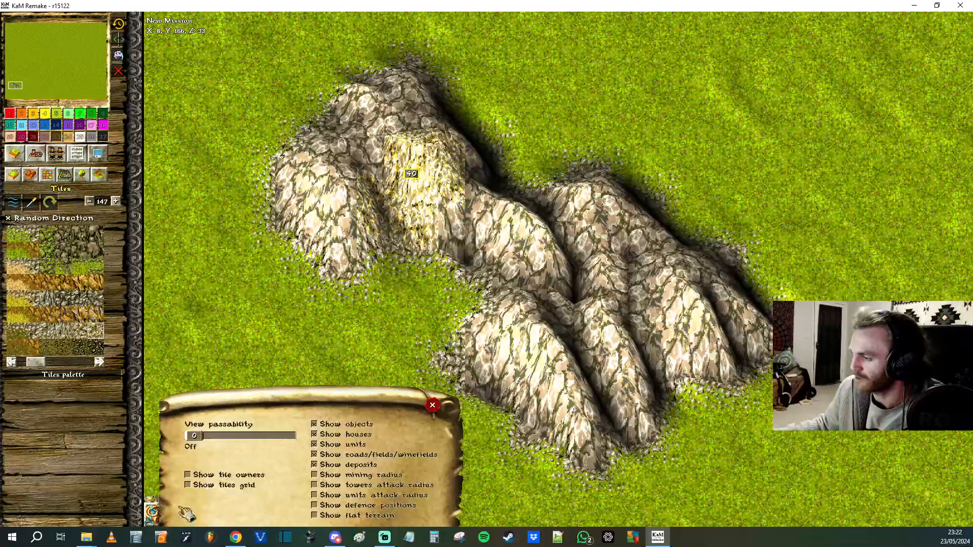
pyautogui.click(340, 466)
pyautogui.click(432, 405)
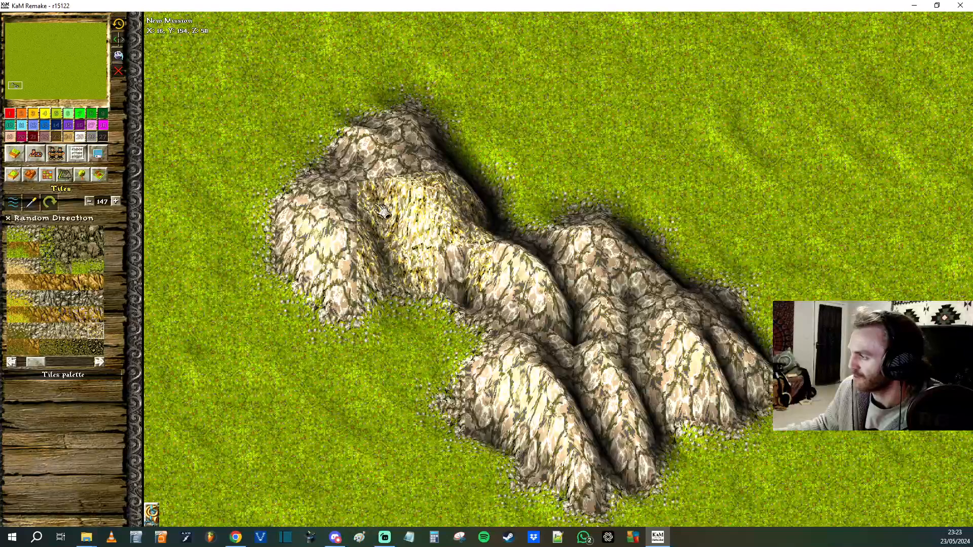
pyautogui.moveTo(375, 203)
pyautogui.mouseDown()
pyautogui.moveTo(417, 187)
pyautogui.moveTo(431, 164)
pyautogui.mouseUp()
# Step: Fill the rest of the mountain's northwestern section with gold ore tile 147, showing flat terrain only while painting
pyautogui.click(162, 518)
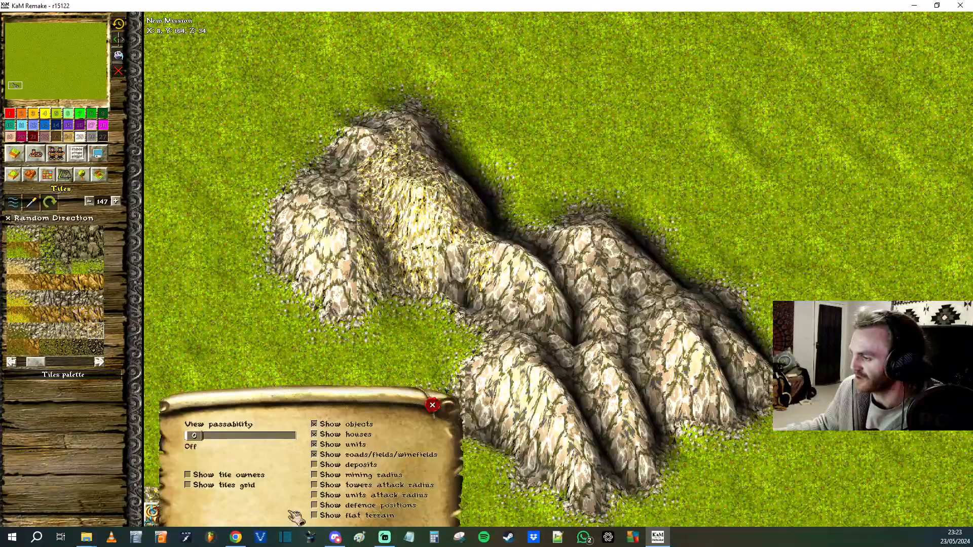
pyautogui.click(314, 516)
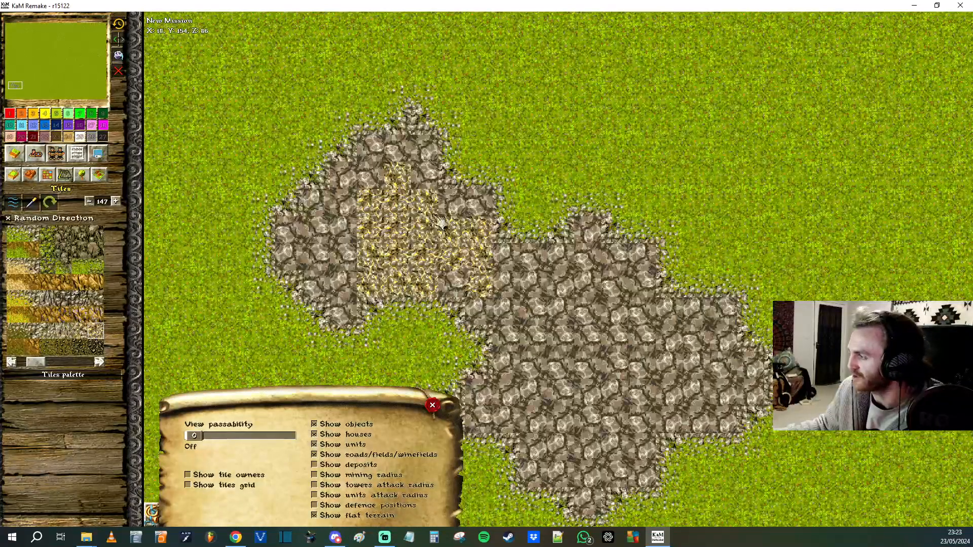
pyautogui.moveTo(375, 194)
pyautogui.mouseDown()
pyautogui.moveTo(451, 203)
pyautogui.moveTo(398, 231)
pyautogui.moveTo(330, 228)
pyautogui.moveTo(368, 229)
pyautogui.mouseUp()
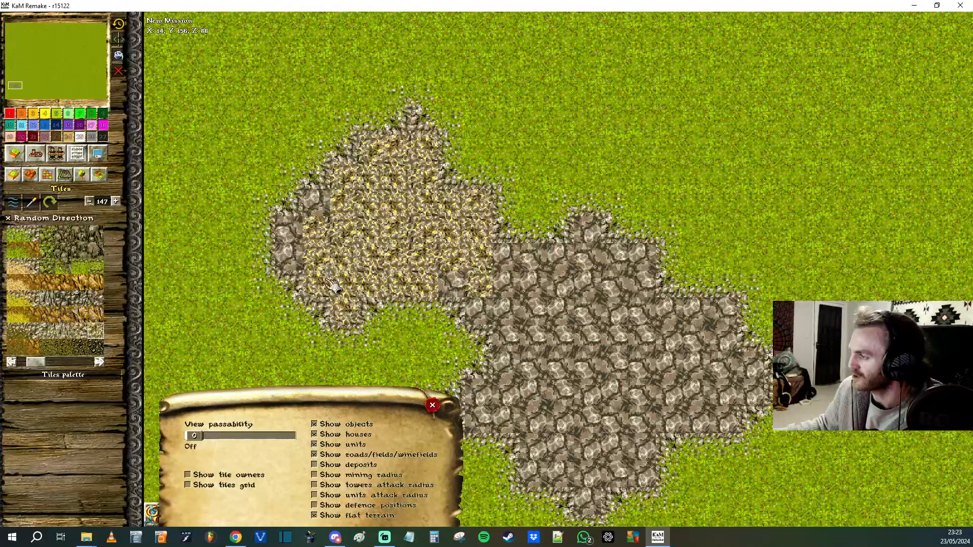
pyautogui.moveTo(331, 283)
pyautogui.mouseDown()
pyautogui.moveTo(294, 238)
pyautogui.moveTo(304, 208)
pyautogui.moveTo(299, 254)
pyautogui.moveTo(453, 278)
pyautogui.mouseUp()
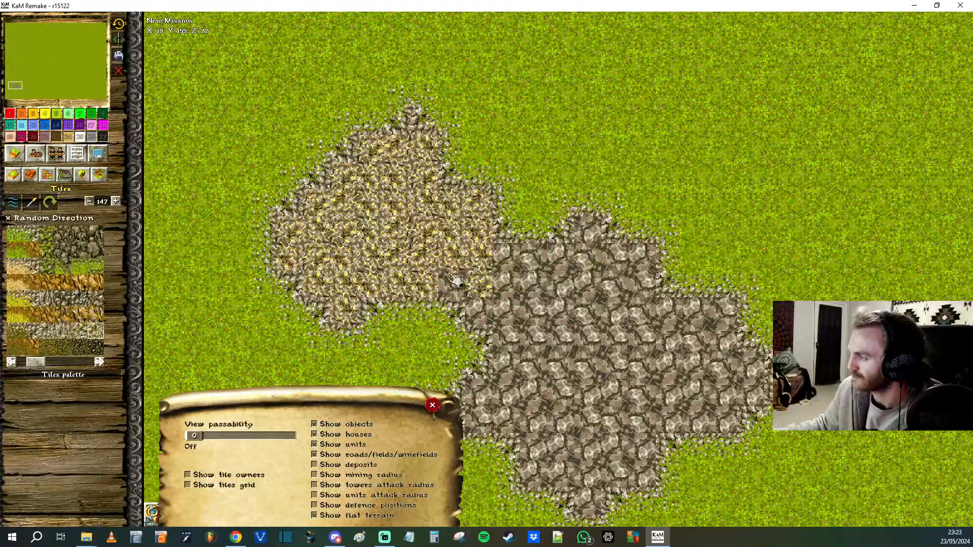
pyautogui.click(449, 276)
pyautogui.click(314, 515)
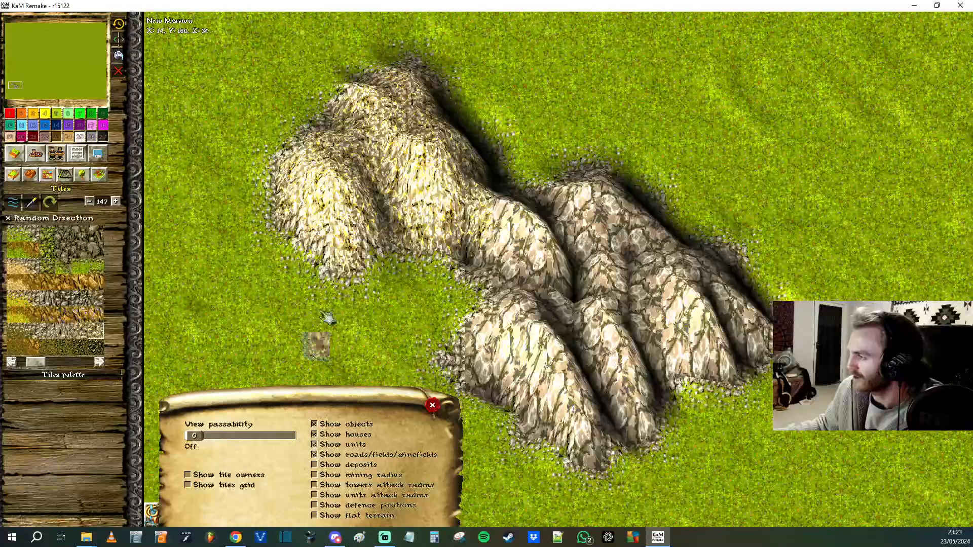
# Step: Cover the mountain's two eastern ridges with gold ore tile 147, using the flat terrain display to check for gaps
pyautogui.press('Down')
pyautogui.moveTo(599, 229)
pyautogui.mouseDown()
pyautogui.moveTo(588, 243)
pyautogui.moveTo(626, 208)
pyautogui.moveTo(553, 180)
pyautogui.moveTo(552, 238)
pyautogui.moveTo(577, 152)
pyautogui.moveTo(628, 145)
pyautogui.moveTo(618, 191)
pyautogui.moveTo(636, 200)
pyautogui.moveTo(641, 185)
pyautogui.moveTo(655, 211)
pyautogui.mouseUp()
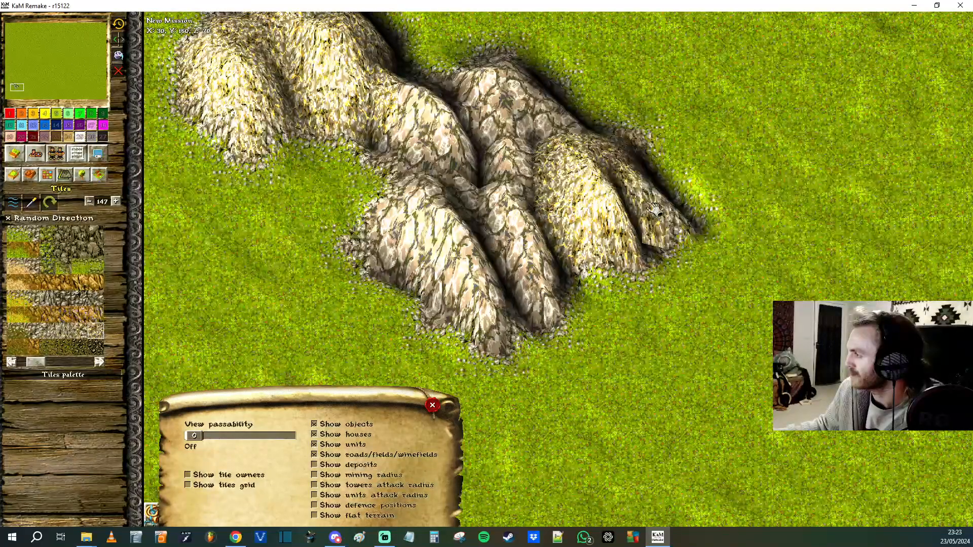
pyautogui.click(341, 513)
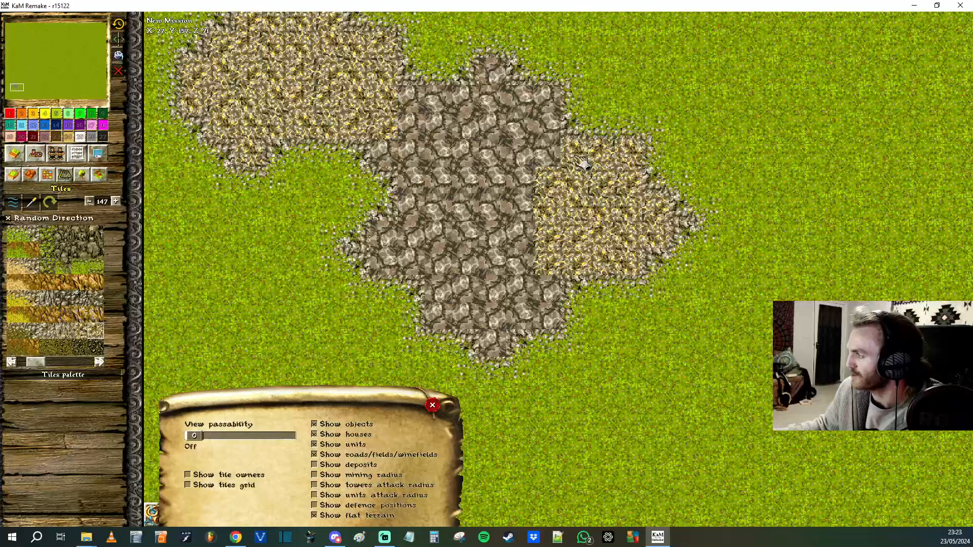
pyautogui.click(340, 516)
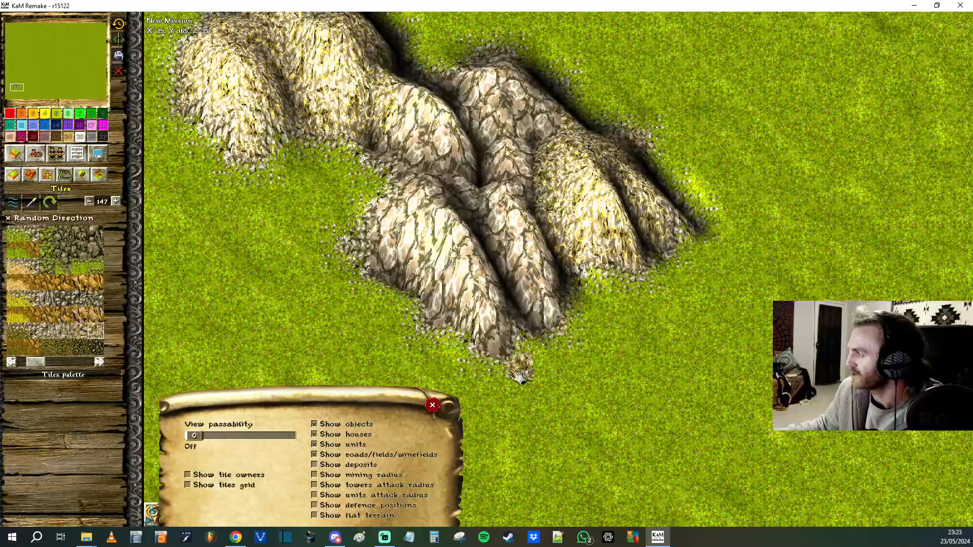
# Step: Pick tile 157 from the tiles palette and cover the bare middle and southern ridges with it, showing flat terrain while painting
pyautogui.moveTo(197, 174); pyautogui.dragTo(275, 254, button='middle')
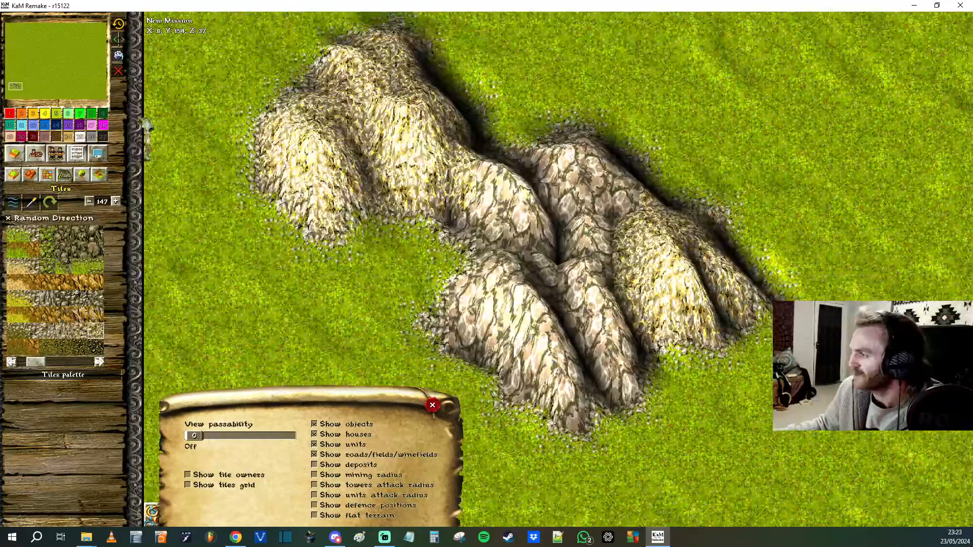
pyautogui.moveTo(147, 124); pyautogui.dragTo(147, 160, button='middle')
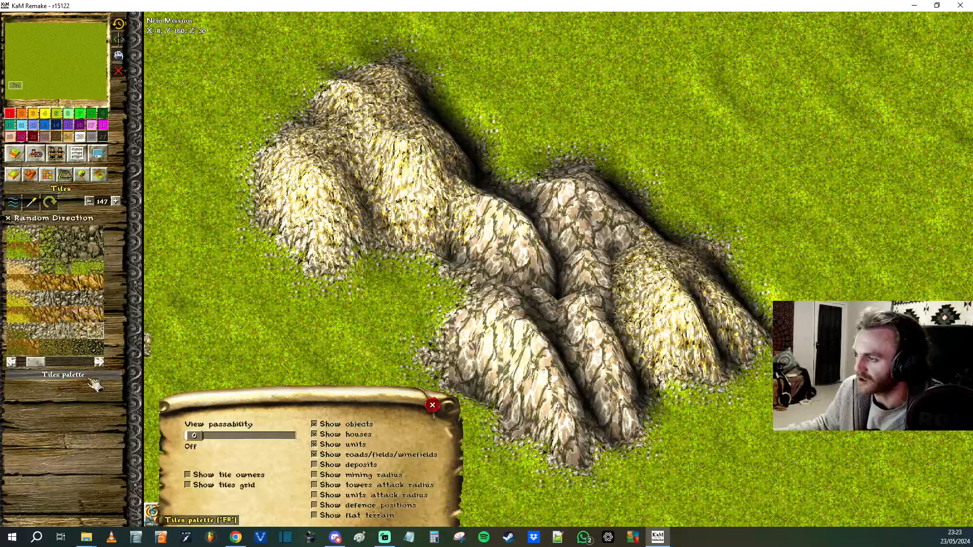
pyautogui.click(63, 374)
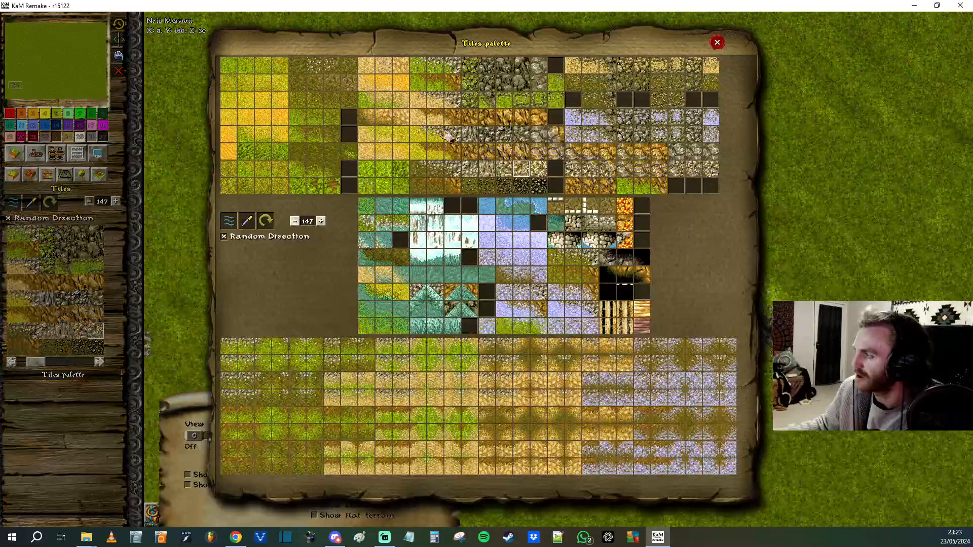
pyautogui.click(513, 142)
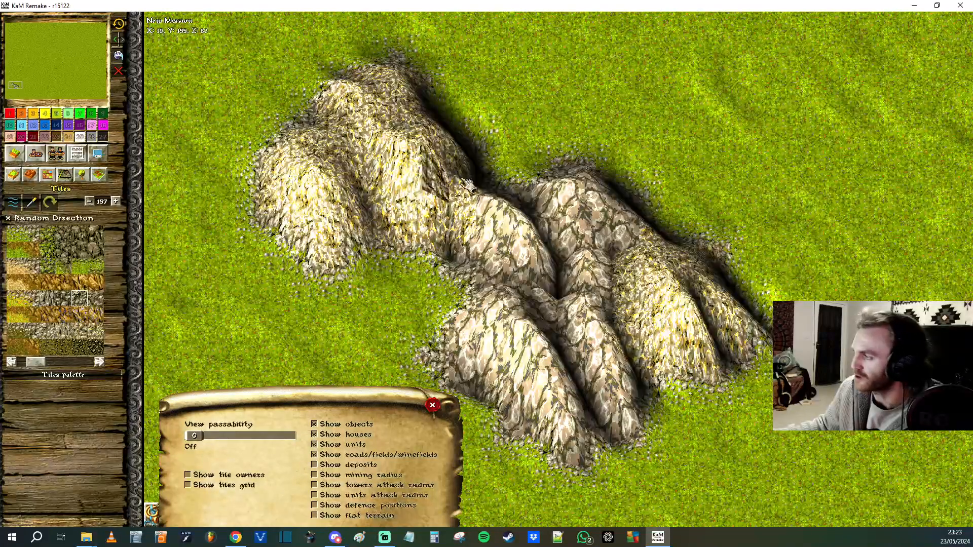
pyautogui.click(344, 515)
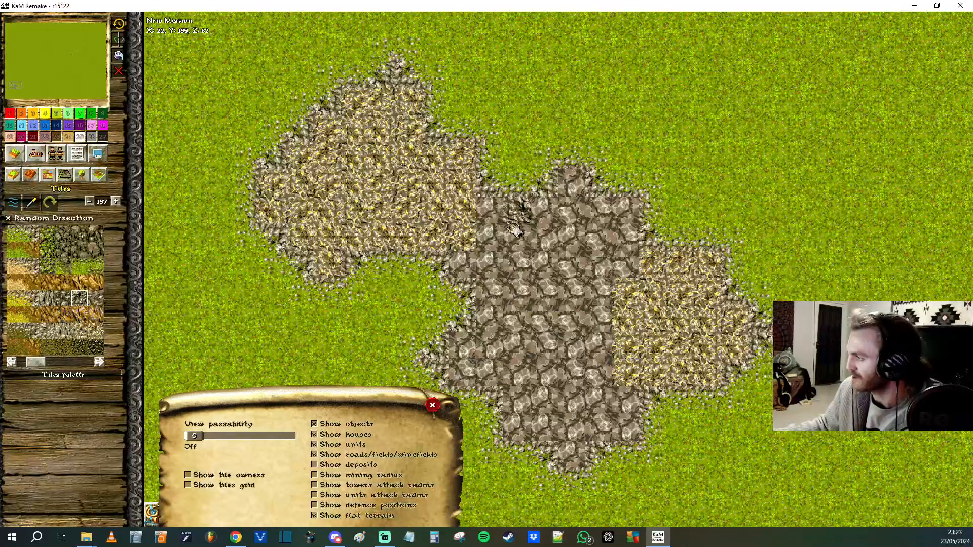
pyautogui.moveTo(490, 215)
pyautogui.mouseDown()
pyautogui.moveTo(544, 209)
pyautogui.moveTo(571, 247)
pyautogui.moveTo(563, 213)
pyautogui.moveTo(575, 185)
pyautogui.moveTo(573, 405)
pyautogui.mouseUp()
pyautogui.click(119, 39)
pyautogui.moveTo(502, 261)
pyautogui.mouseDown()
pyautogui.moveTo(527, 355)
pyautogui.moveTo(552, 238)
pyautogui.moveTo(467, 274)
pyautogui.moveTo(478, 370)
pyautogui.moveTo(461, 358)
pyautogui.moveTo(537, 388)
pyautogui.moveTo(547, 421)
pyautogui.moveTo(585, 456)
pyautogui.moveTo(608, 207)
pyautogui.moveTo(637, 267)
pyautogui.moveTo(628, 428)
pyautogui.moveTo(603, 428)
pyautogui.mouseUp()
pyautogui.click(355, 515)
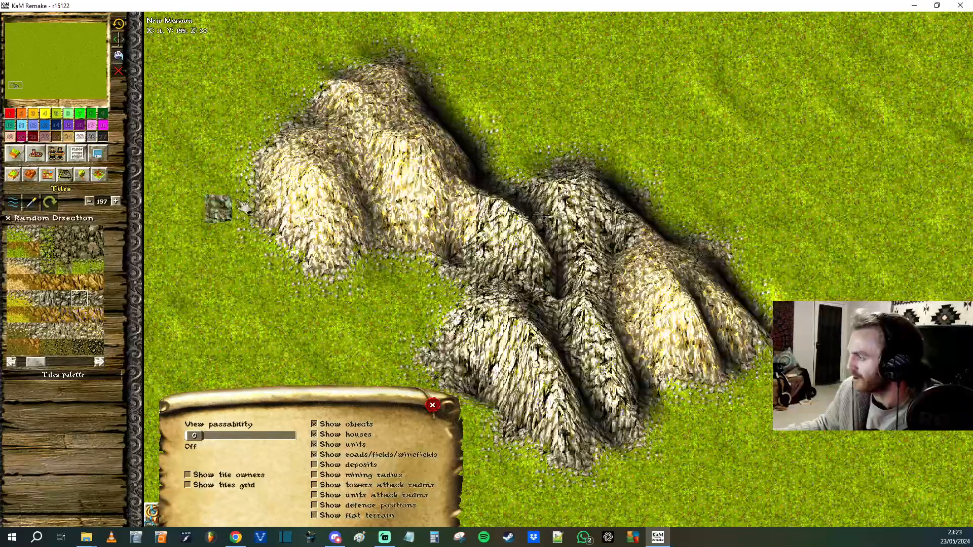
# Step: Sculpt the mountain's middle with the size 1 elevation brush and deepen the gully between the dark central and eastern gold ridges
pyautogui.click(31, 179)
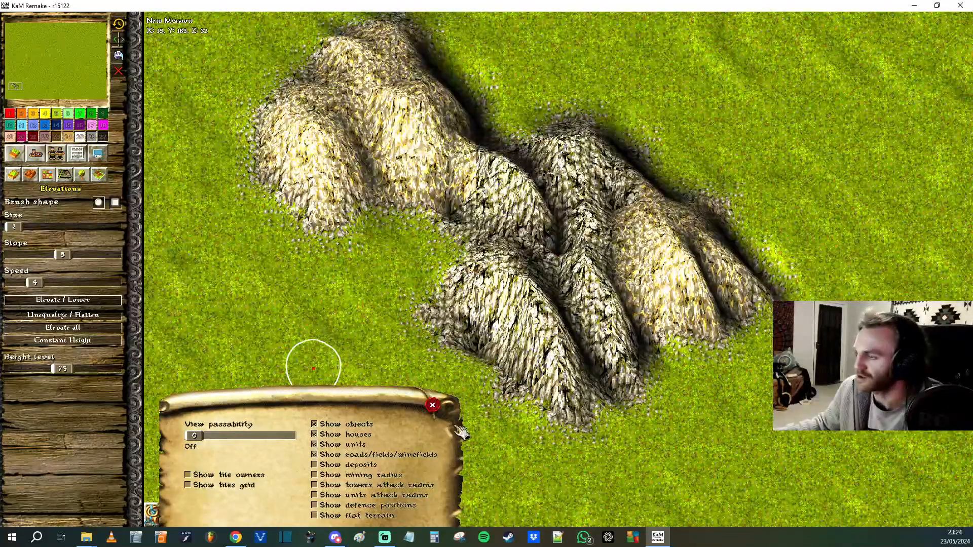
pyautogui.click(432, 405)
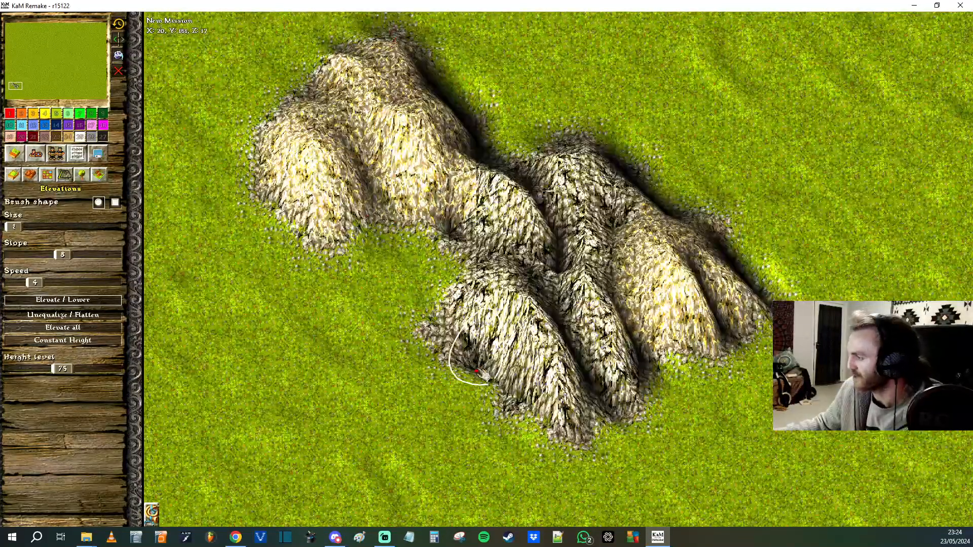
pyautogui.moveTo(452, 284); pyautogui.dragTo(498, 279)
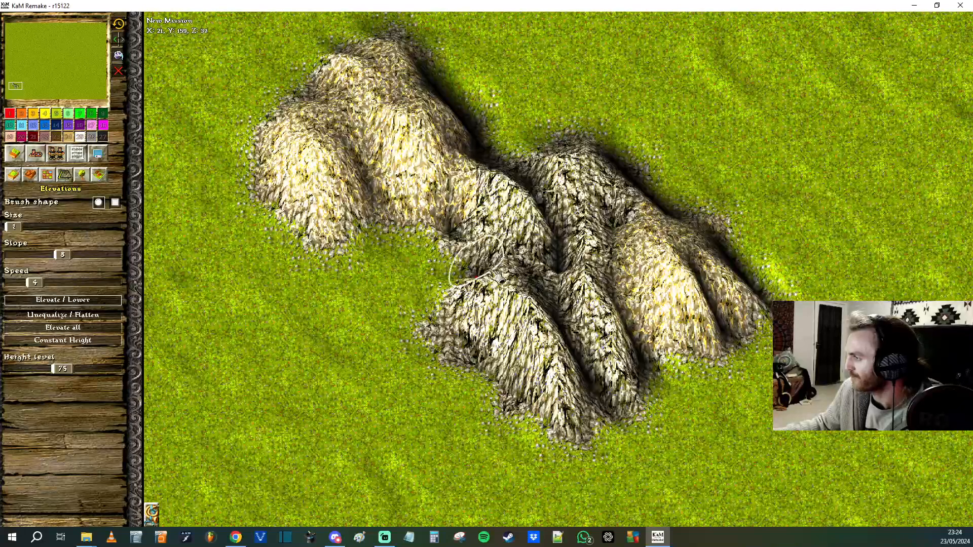
pyautogui.press('Right')
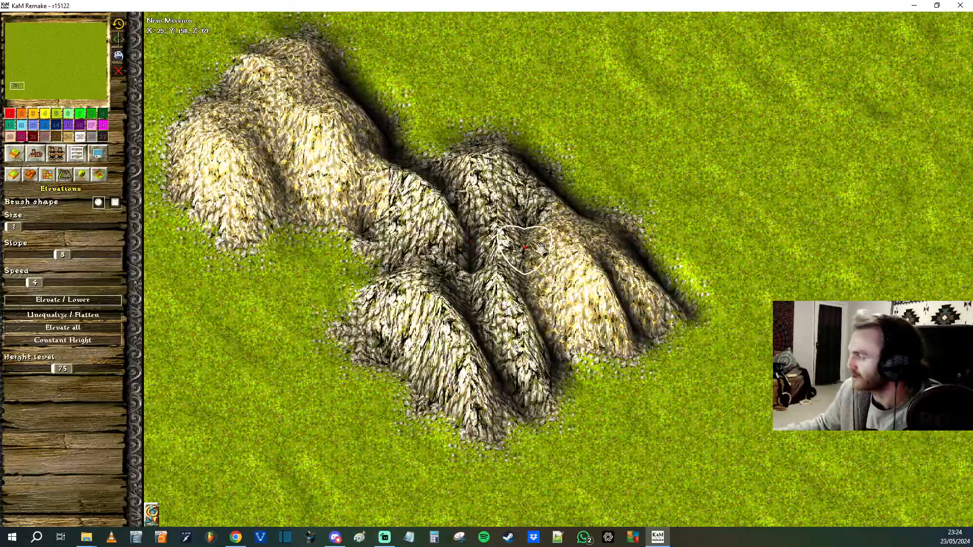
pyautogui.moveTo(545, 205); pyautogui.dragTo(561, 233, button='right')
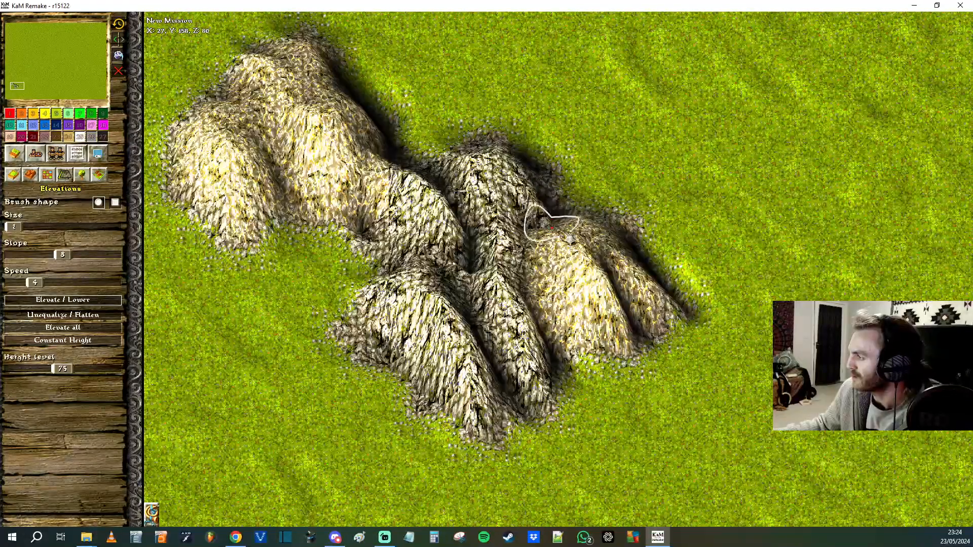
pyautogui.moveTo(568, 207)
pyautogui.mouseDown()
pyautogui.moveTo(576, 234)
pyautogui.moveTo(563, 221)
pyautogui.mouseUp()
pyautogui.moveTo(634, 258)
pyautogui.mouseDown()
pyautogui.moveTo(575, 213)
pyautogui.moveTo(632, 220)
pyautogui.moveTo(580, 234)
pyautogui.mouseUp()
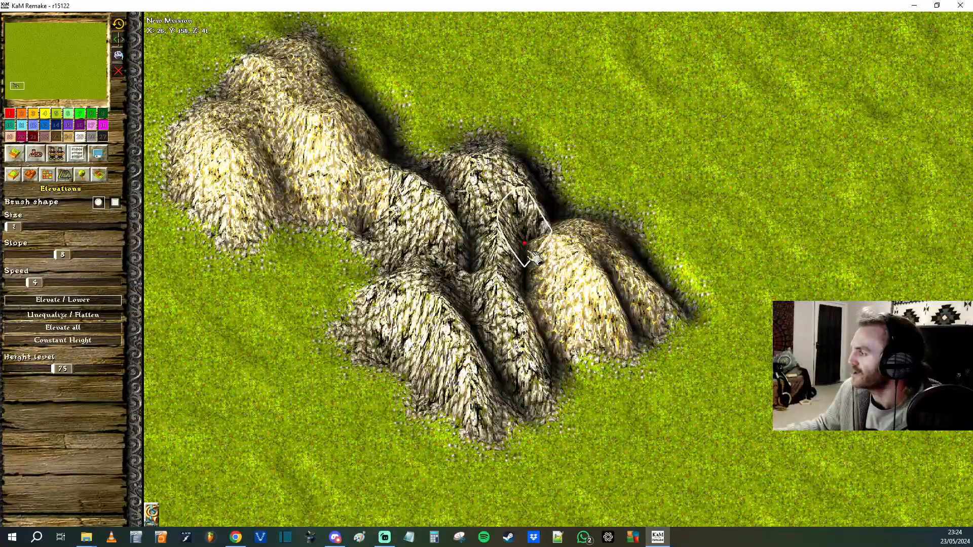
# Step: Lower the saddle between the northwestern gold ridge and the dark central rocks, and replace its gold strip with tile 157
pyautogui.moveTo(381, 220); pyautogui.dragTo(476, 237, button='middle')
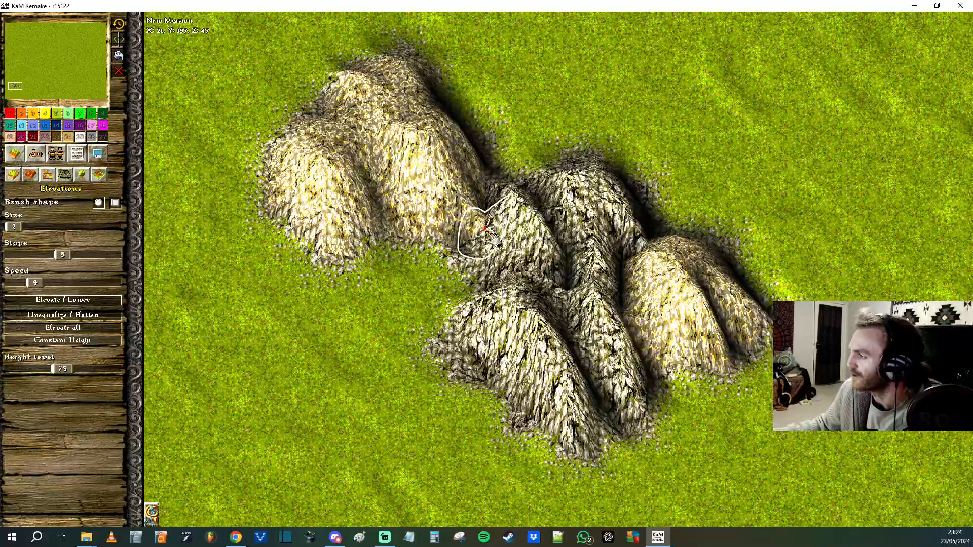
pyautogui.moveTo(485, 234); pyautogui.dragTo(481, 251)
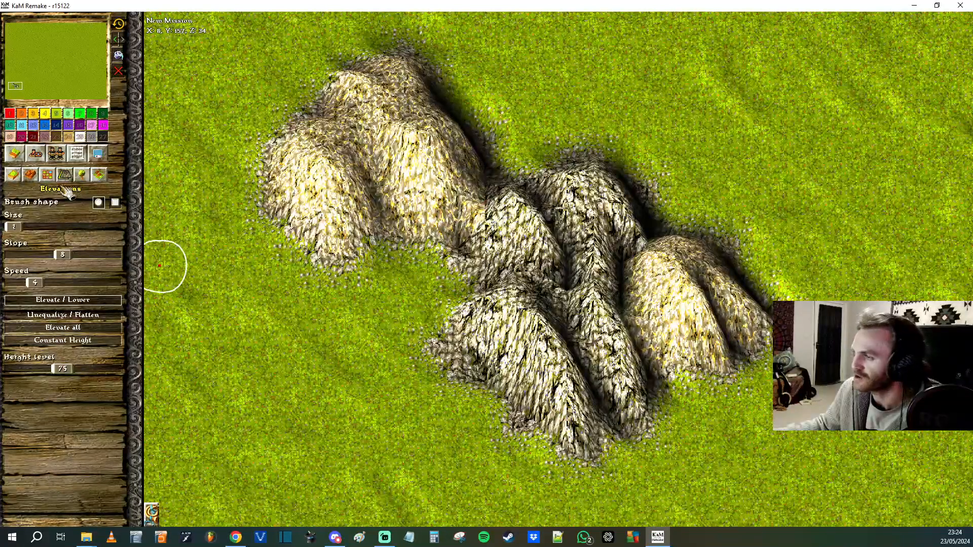
pyautogui.click(56, 172)
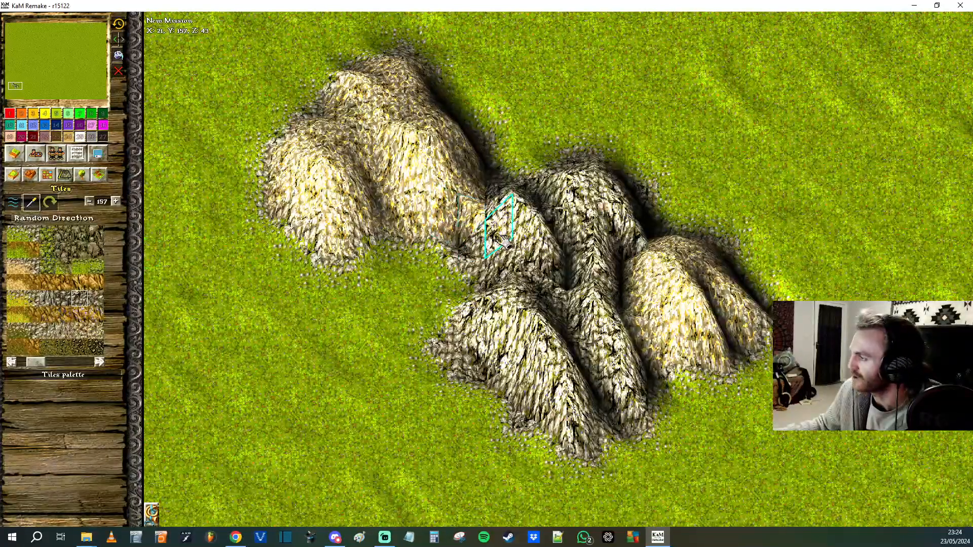
# Step: Sculpt the northwestern gold section with the elevation brush, cutting a deep gully between its ridges and sharpening the upper peaks
pyautogui.click(32, 174)
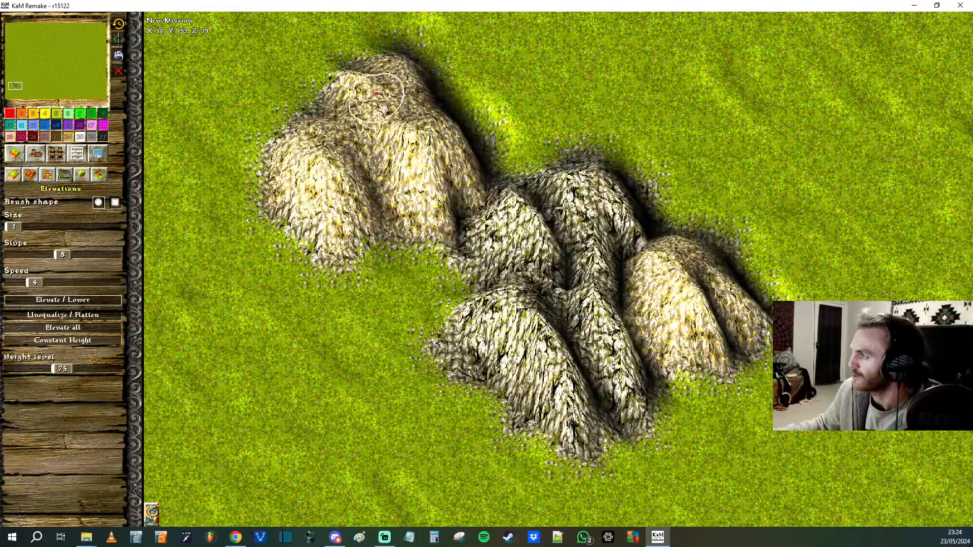
pyautogui.click(388, 110)
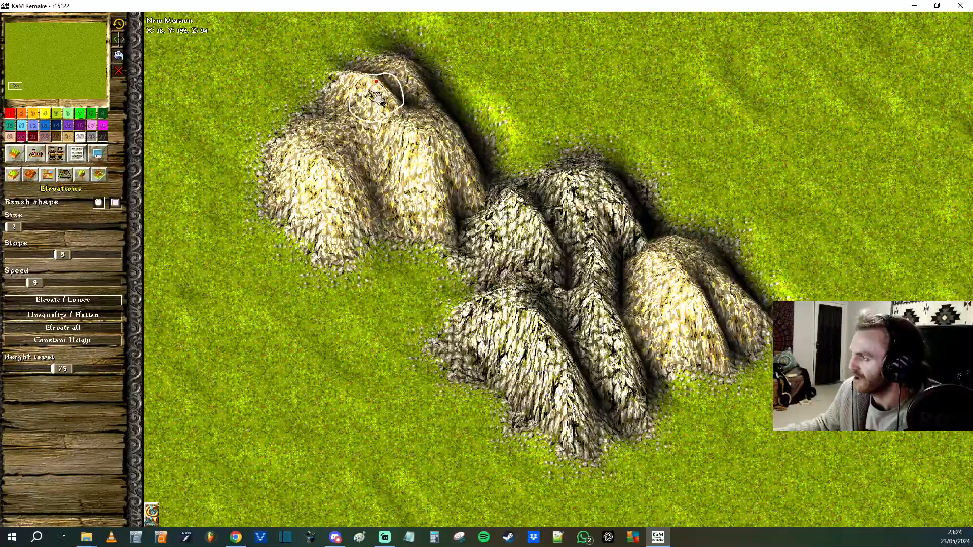
pyautogui.moveTo(333, 136); pyautogui.dragTo(376, 196)
pyautogui.moveTo(348, 137); pyautogui.dragTo(358, 142, button='right')
pyautogui.moveTo(384, 235); pyautogui.dragTo(379, 236, button='right')
pyautogui.rightClick(358, 232)
pyautogui.rightClick(353, 244)
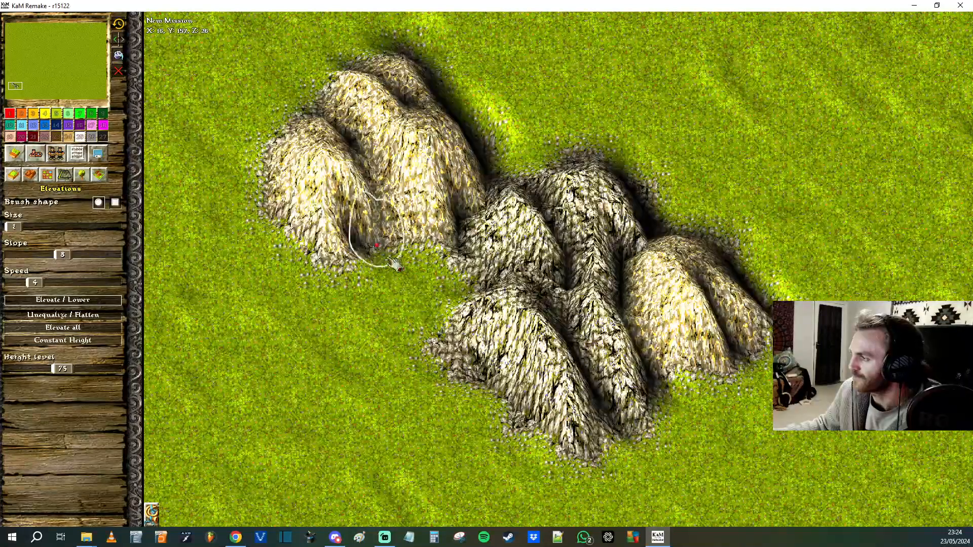
pyautogui.rightClick(409, 173)
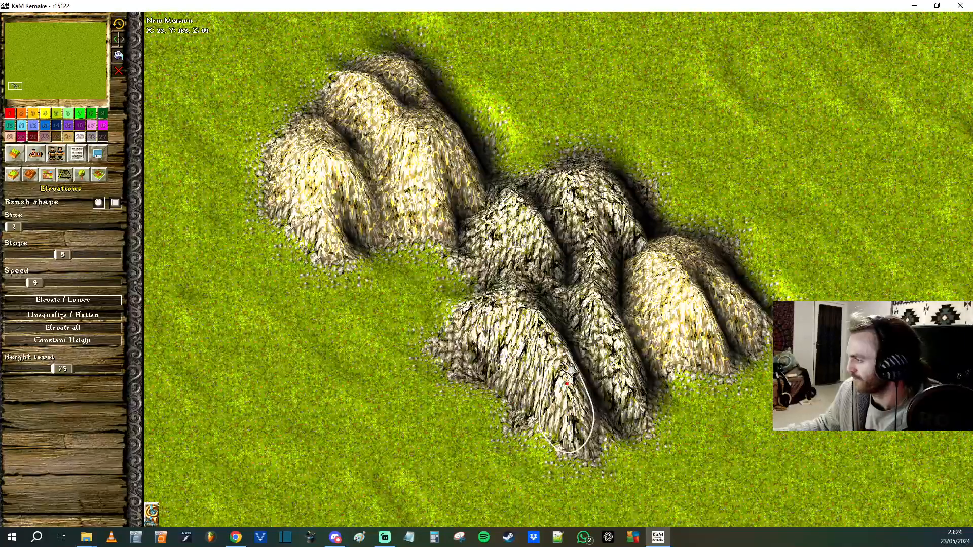
# Step: Sharpen the gully between the southern ridges, and add uneven bumps to the surrounding grass with the elevation brush at size 2
pyautogui.click(653, 310)
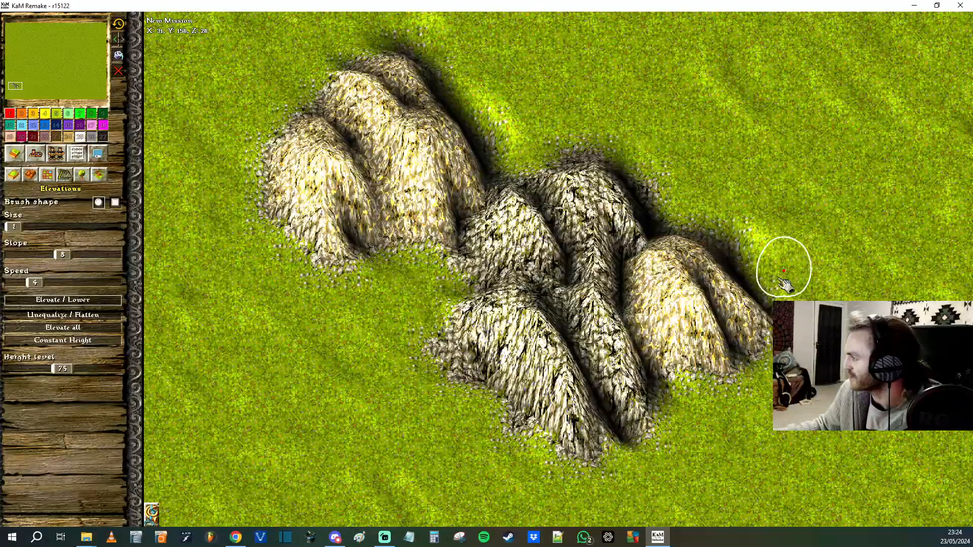
pyautogui.click(20, 226)
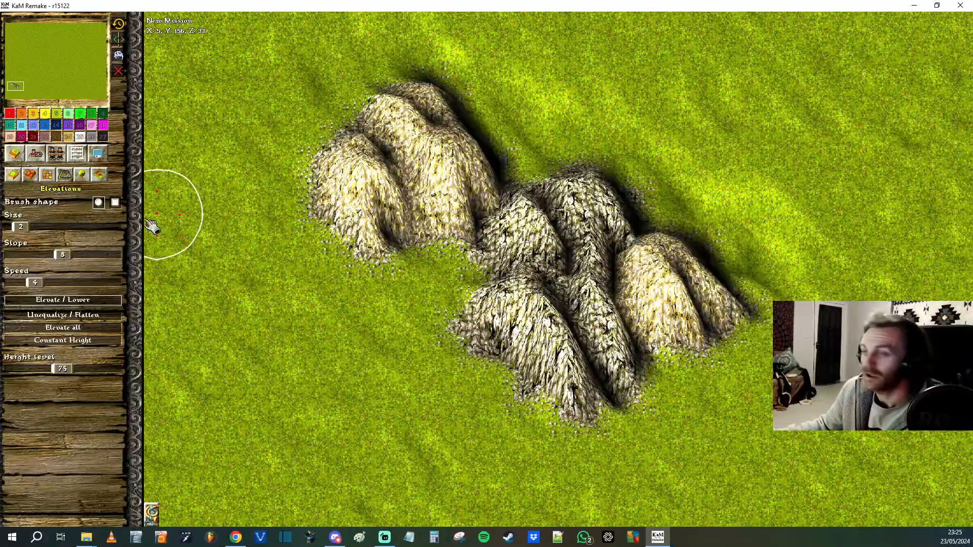
# Step: Pick stony grass tile 2 from the tiles palette, enable Random Direction and scatter it around the mountain's edges
pyautogui.click(47, 177)
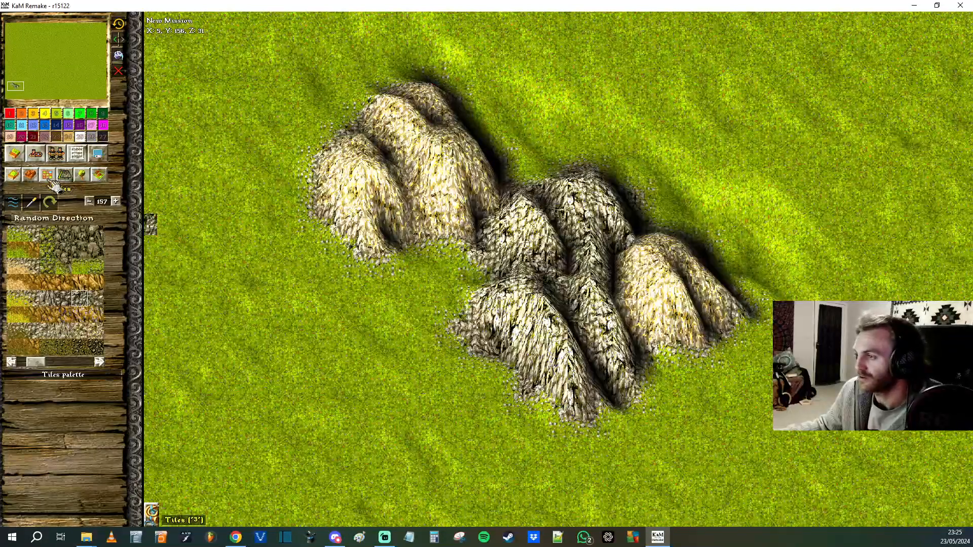
pyautogui.click(63, 376)
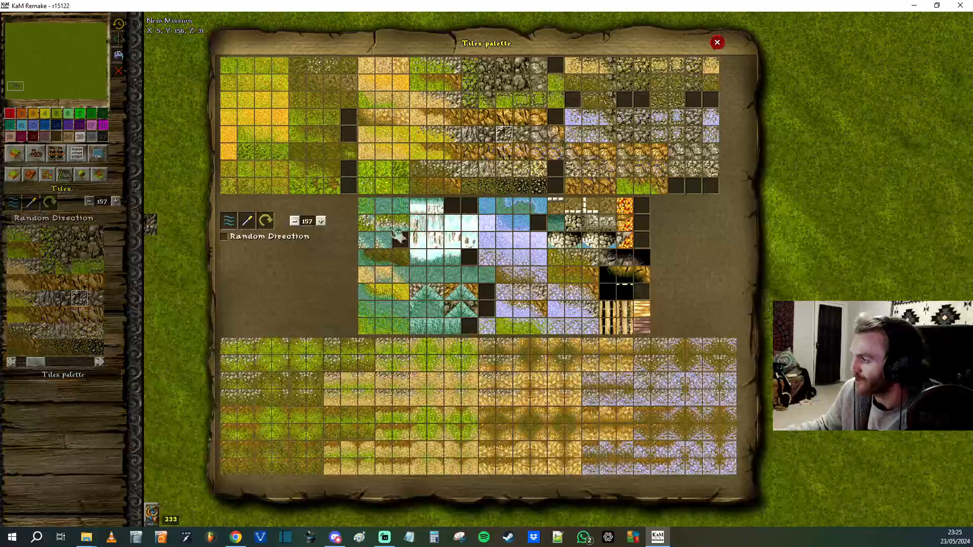
pyautogui.click(371, 192)
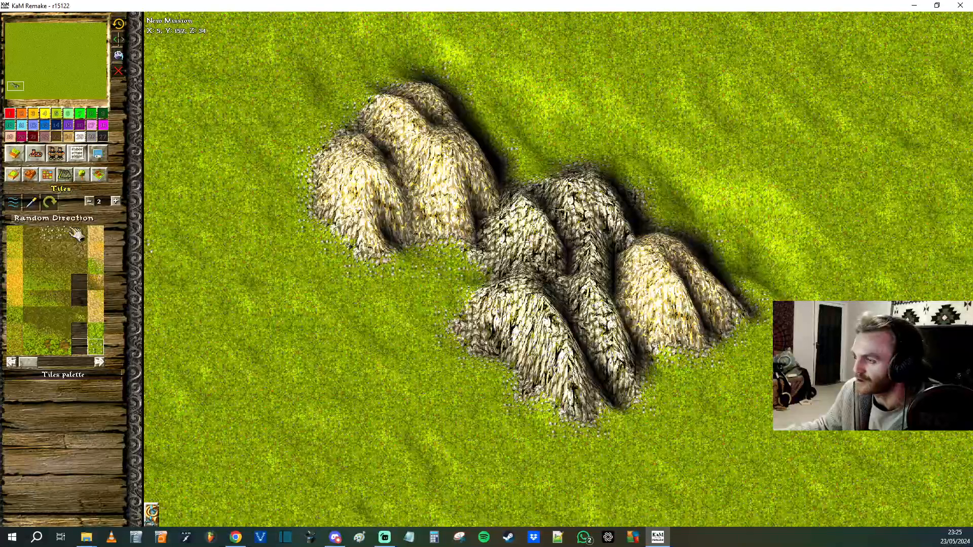
pyautogui.click(51, 219)
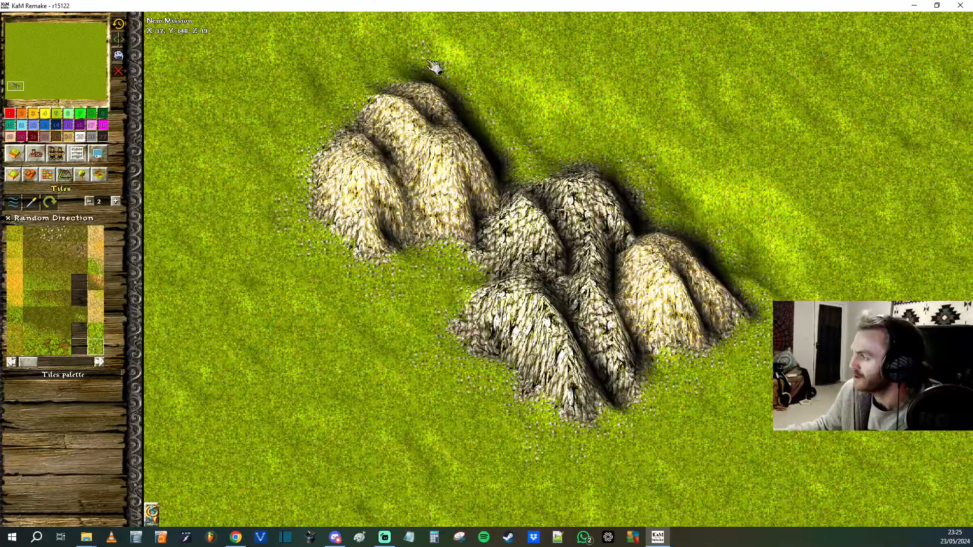
# Step: Show flat terrain while scattering more stony grass tiles around the mountain's northwestern edge, and restore the elevated display
pyautogui.click(151, 513)
pyautogui.click(314, 515)
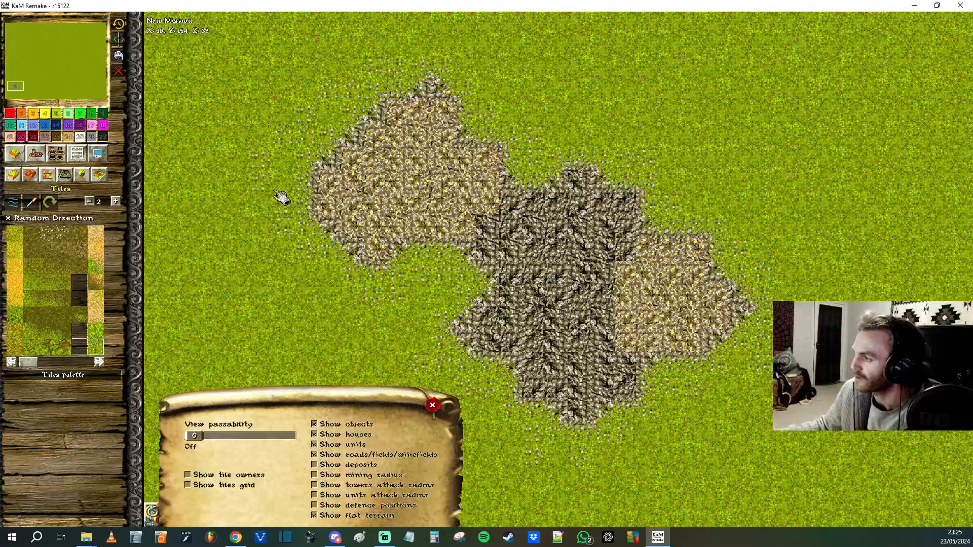
pyautogui.click(360, 515)
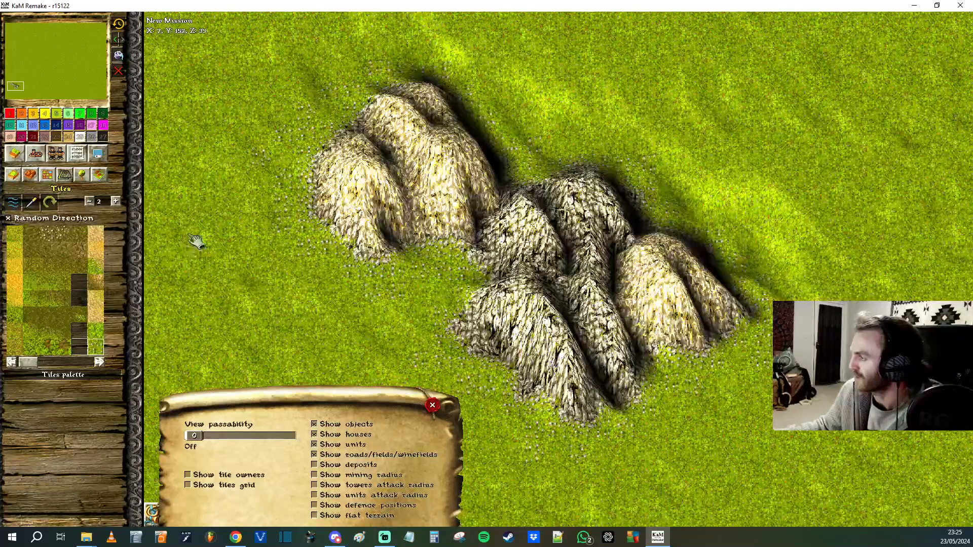
# Step: Pick small stone object 4 from the objects palette and place it on the grass around the mountain's edges
pyautogui.press('Down')
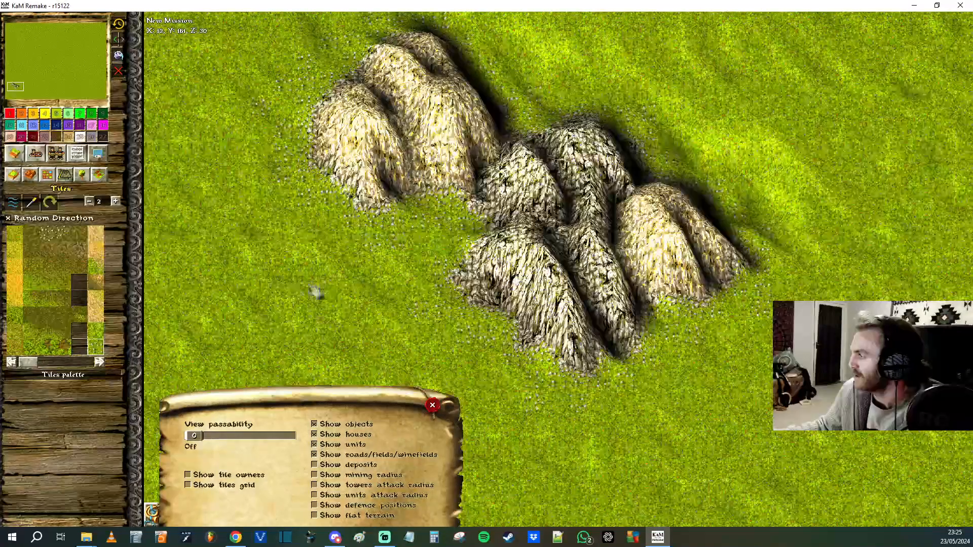
pyautogui.click(96, 176)
pyautogui.click(63, 266)
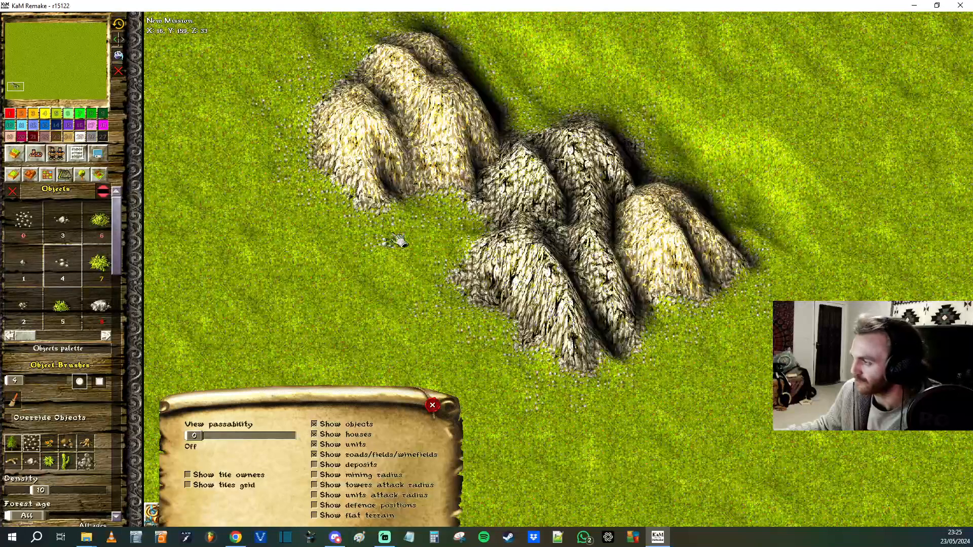
pyautogui.click(412, 238)
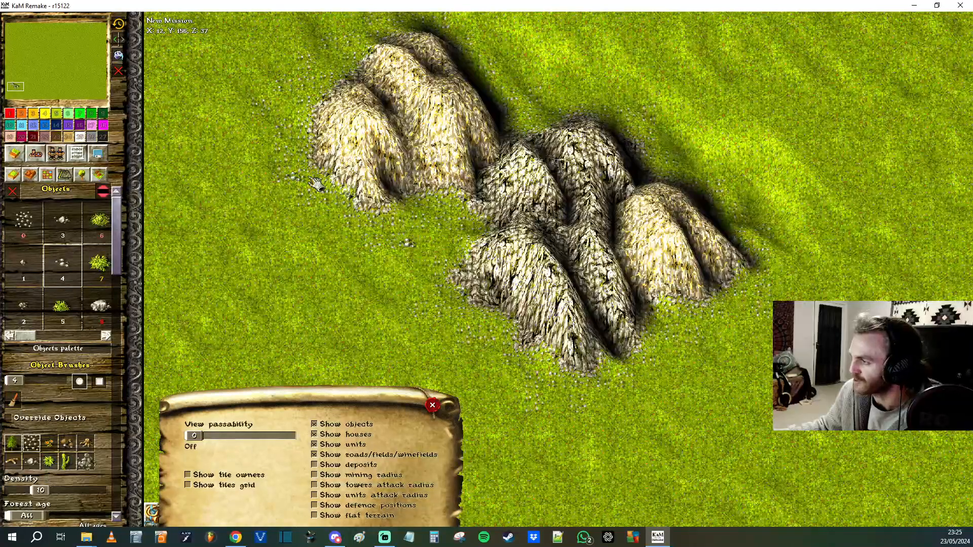
pyautogui.press('Up')
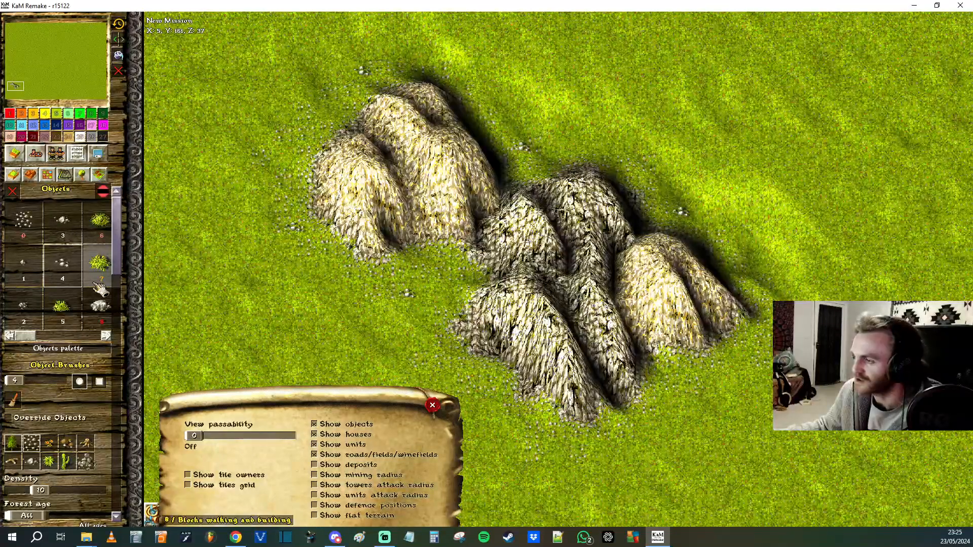
# Step: Place small stone object 3 at several spots around the mountain, including its eastern end and the central hollow
pyautogui.click(62, 221)
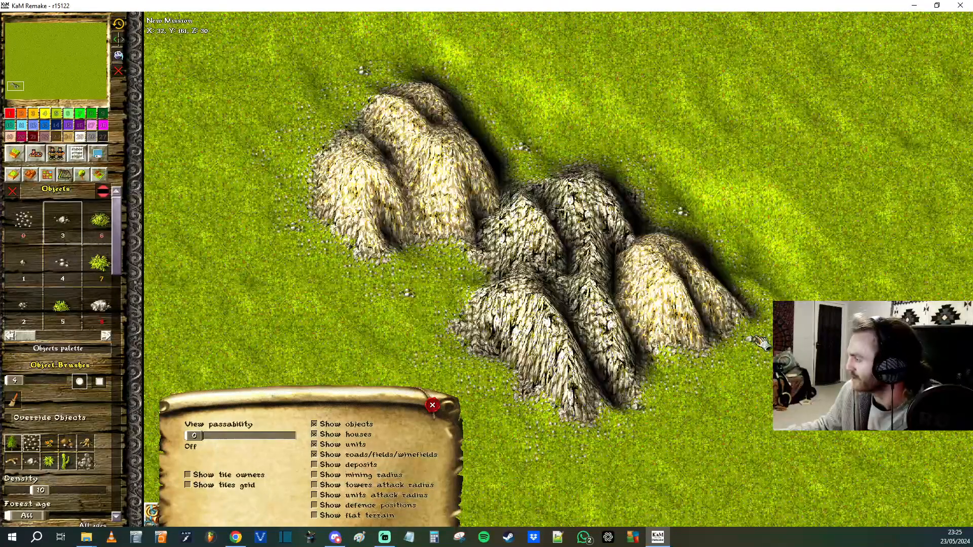
pyautogui.press('Down')
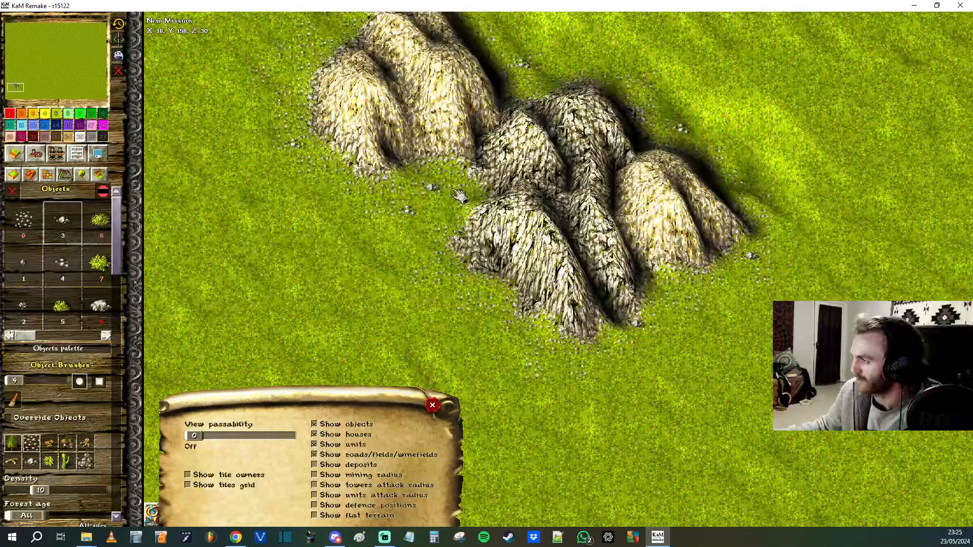
pyautogui.press('Up')
pyautogui.press('Left')
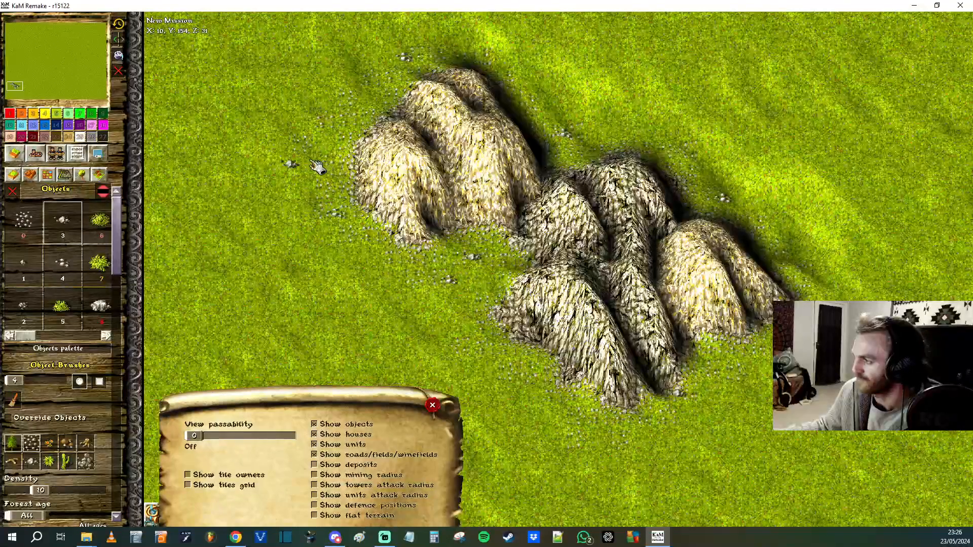
# Step: Scatter the smaller stone objects 1 and 2 along the mountain's stony edges for more variety
pyautogui.click(26, 262)
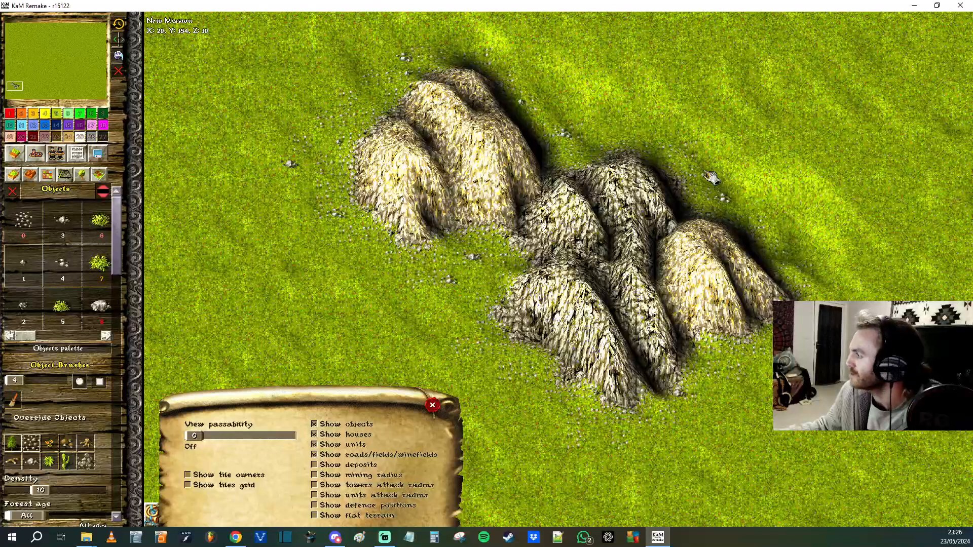
pyautogui.click(24, 306)
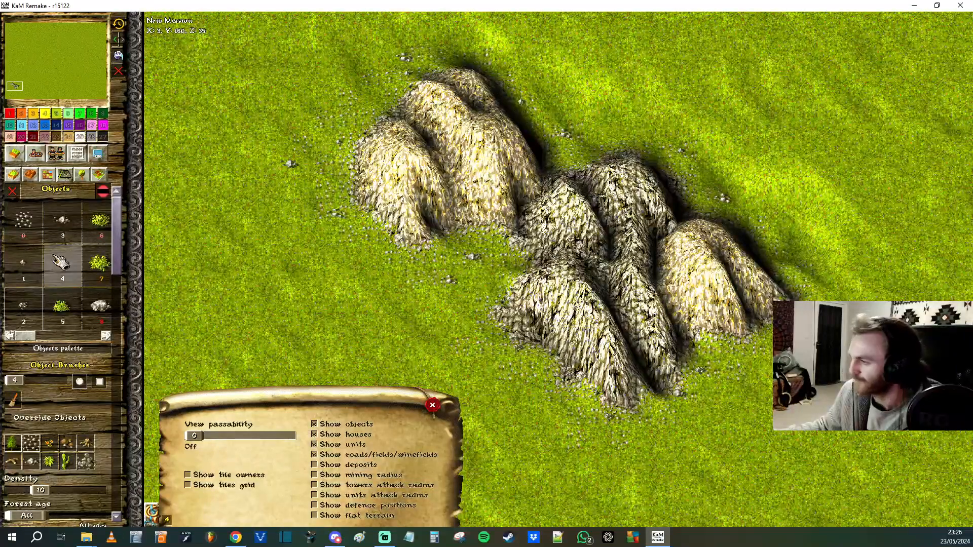
pyautogui.click(24, 264)
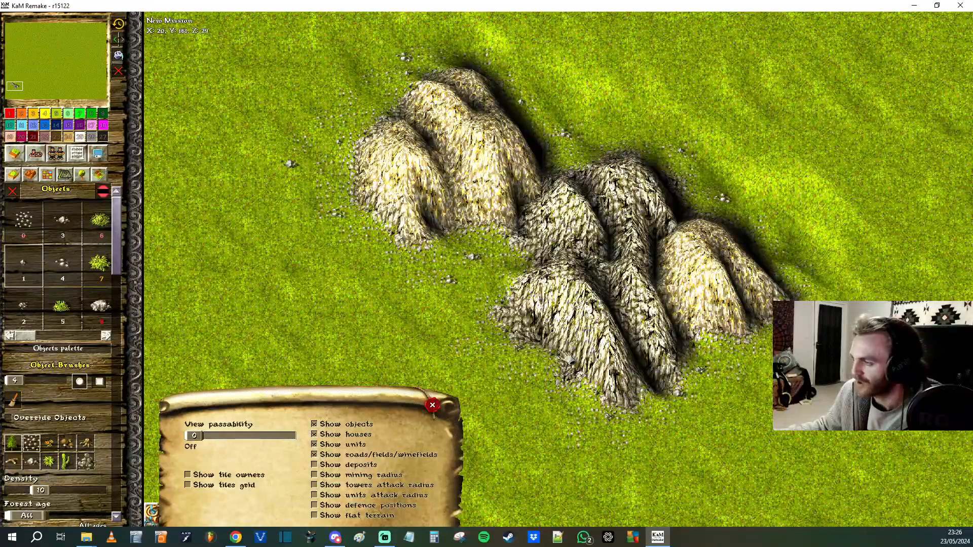
pyautogui.click(64, 274)
pyautogui.press('Up')
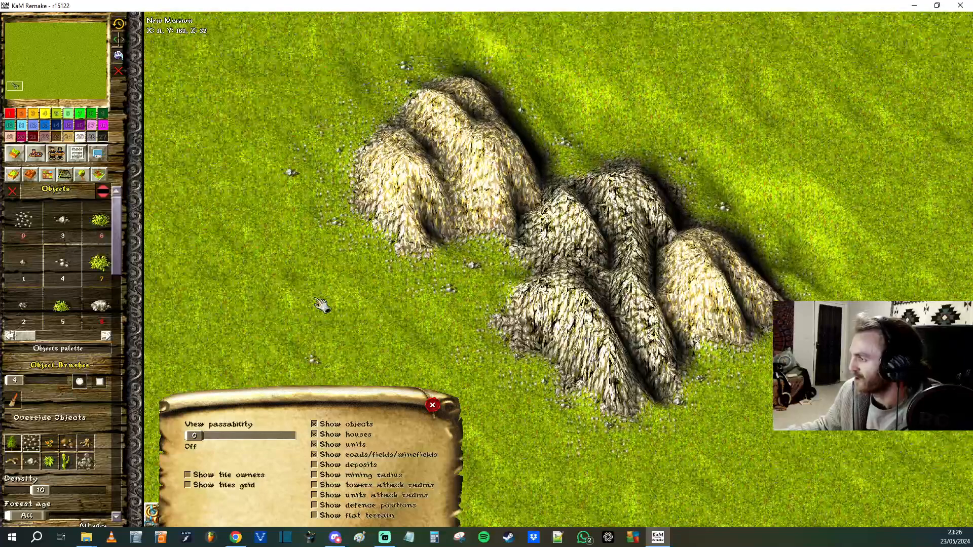
# Step: Place both large rock objects at the foot of the mountain's southern ridges
pyautogui.click(106, 335)
pyautogui.click(109, 220)
pyautogui.press('Down')
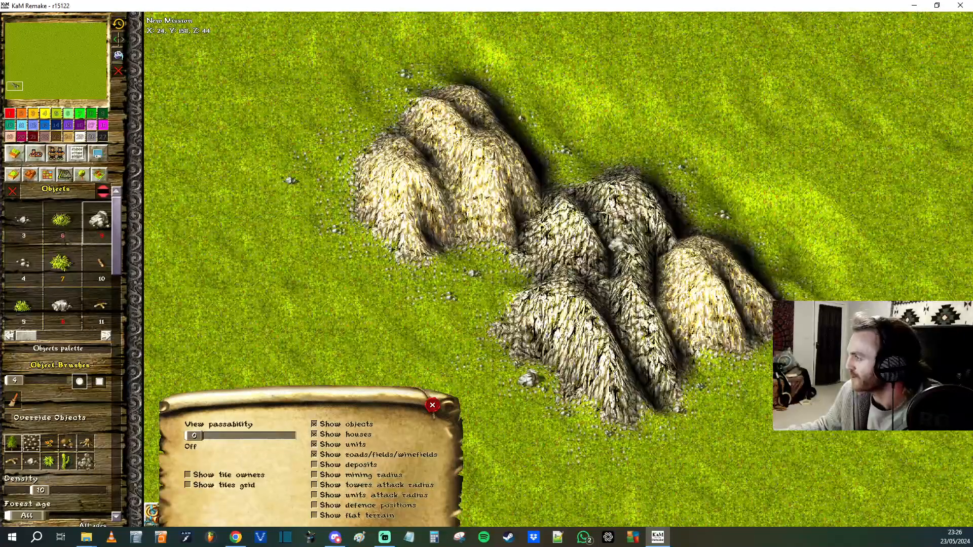
pyautogui.press('Up')
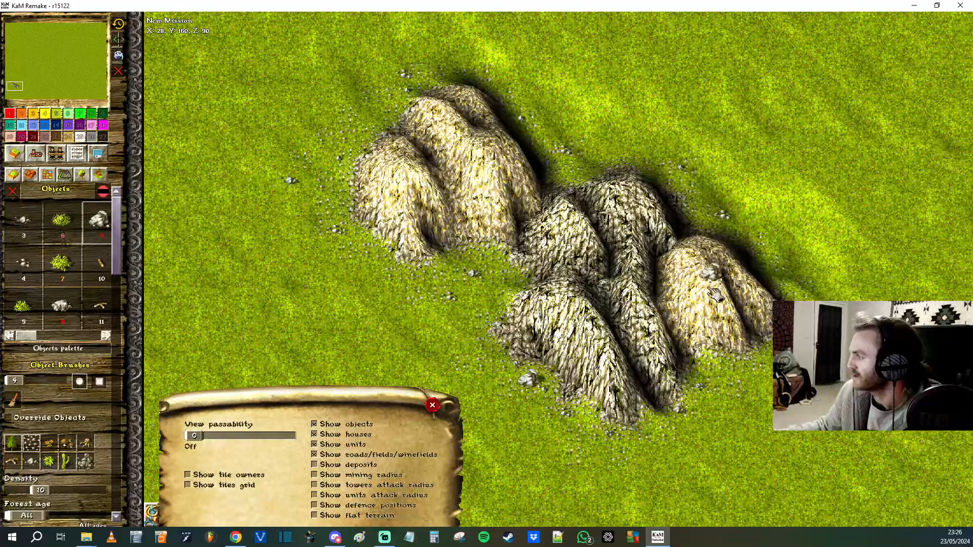
pyautogui.press('Down')
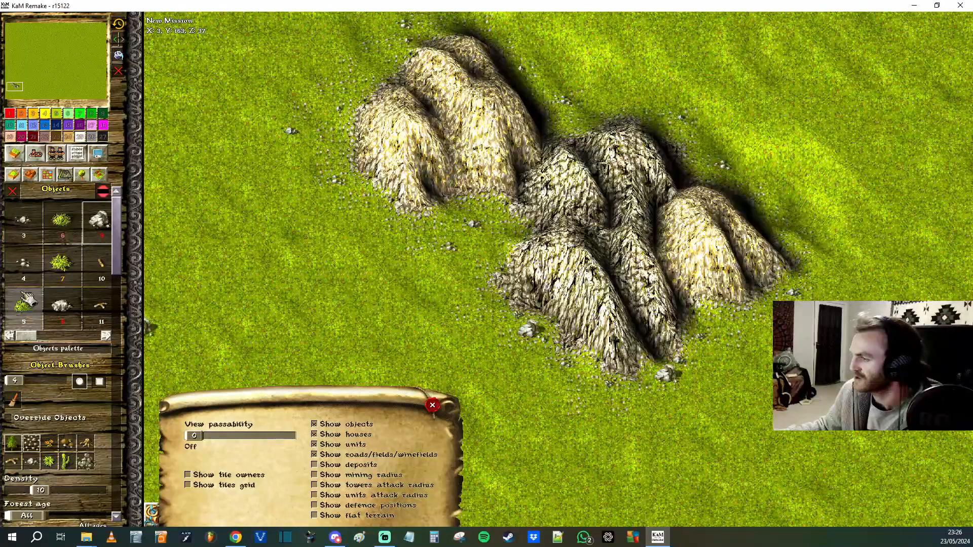
pyautogui.click(62, 307)
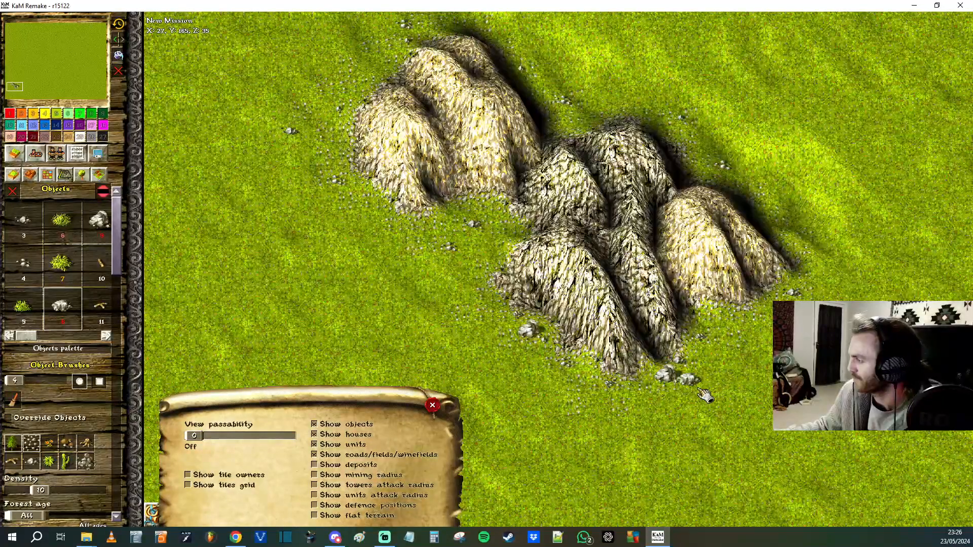
pyautogui.press('Up')
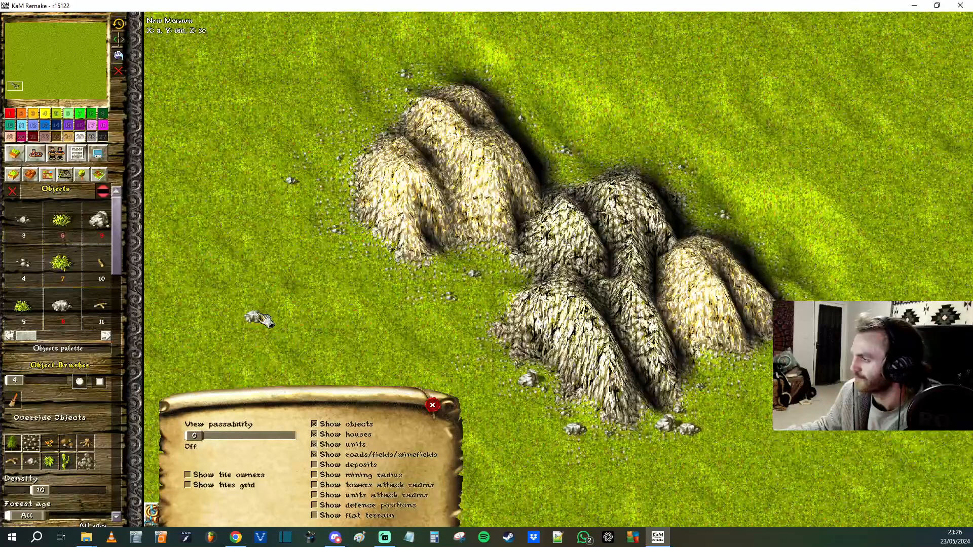
# Step: Examine the mountain and its blended, stone-covered edges from several view positions, and close the display options
pyautogui.click(47, 176)
pyautogui.click(32, 203)
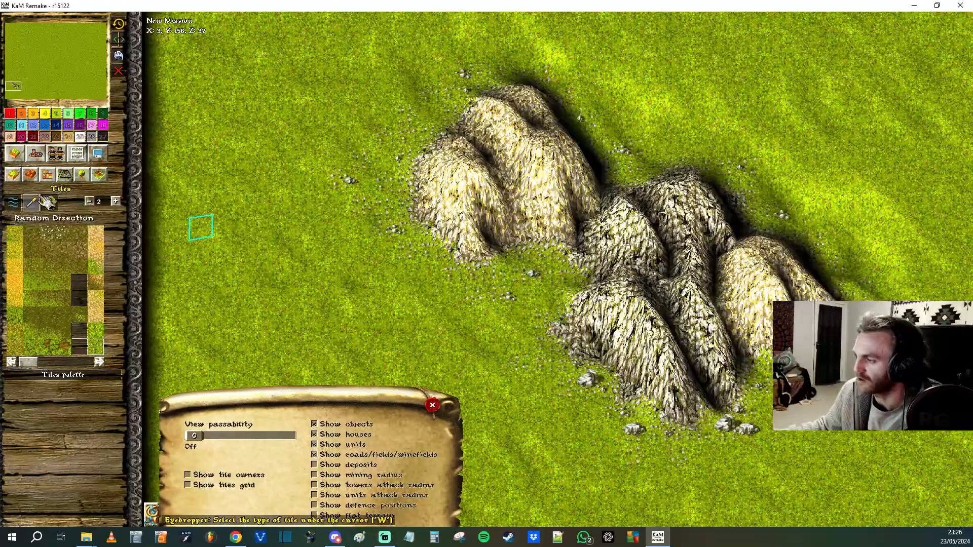
pyautogui.press('Right')
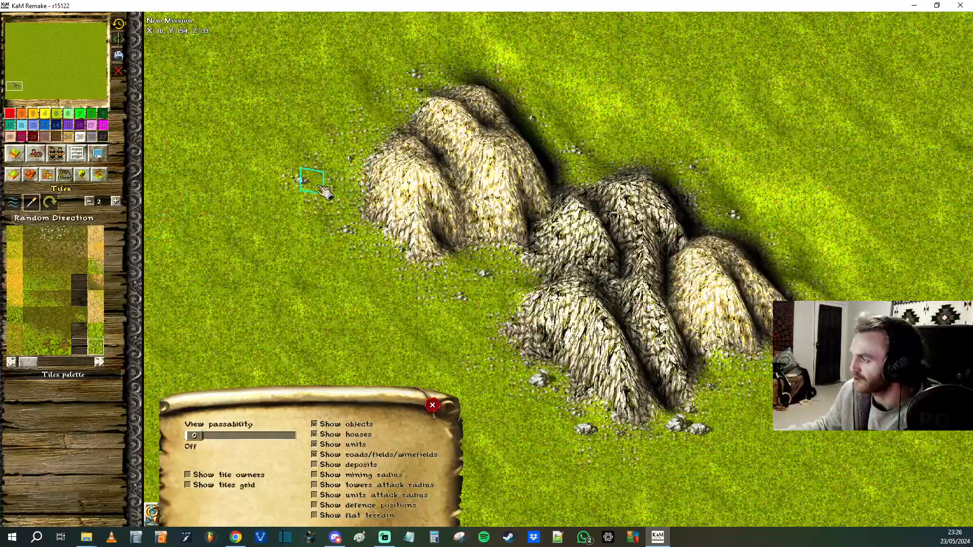
pyautogui.press('Down')
pyautogui.press('Up')
pyautogui.press('Down')
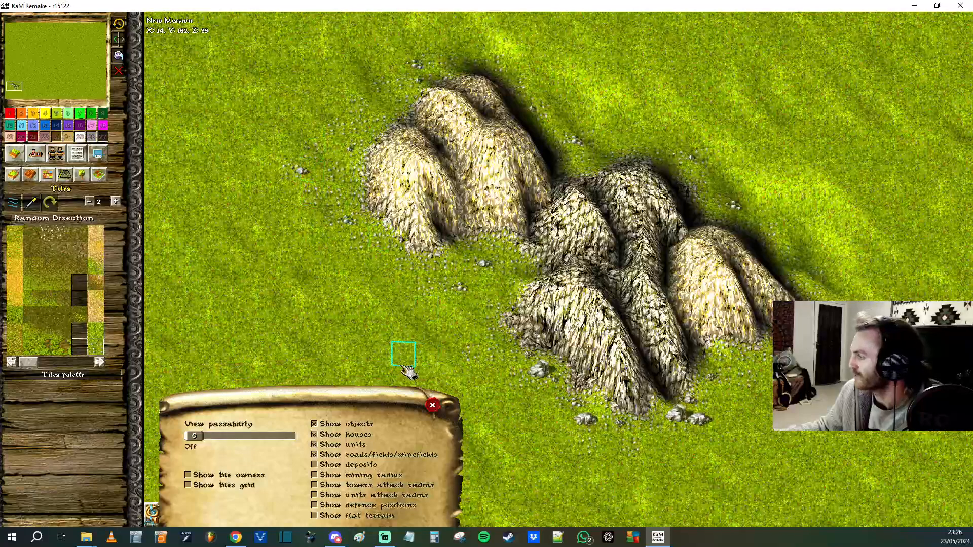
pyautogui.press('Down')
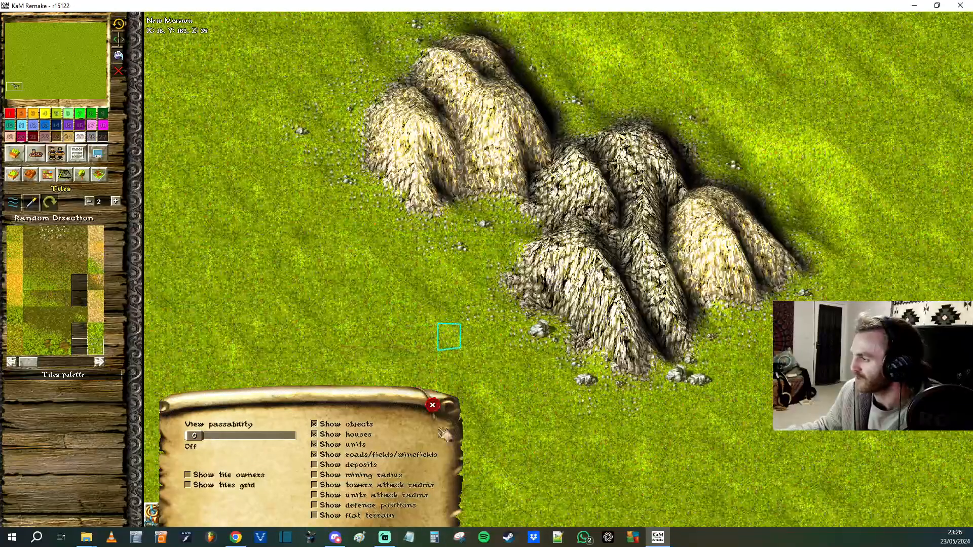
pyautogui.click(432, 405)
pyautogui.click(34, 169)
pyautogui.press('Up')
pyautogui.press('Right')
pyautogui.press('Down')
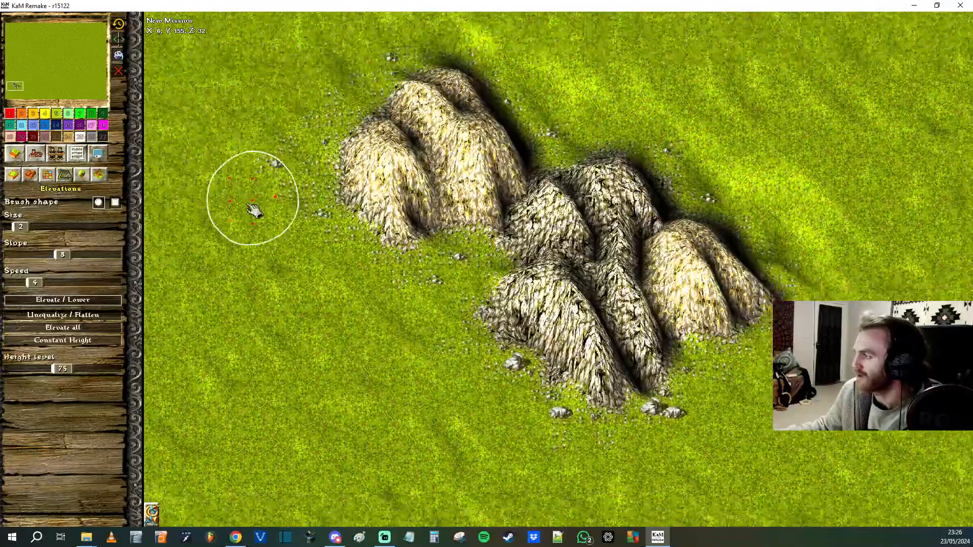
pyautogui.press('Up')
pyautogui.click(81, 175)
pyautogui.press('Down')
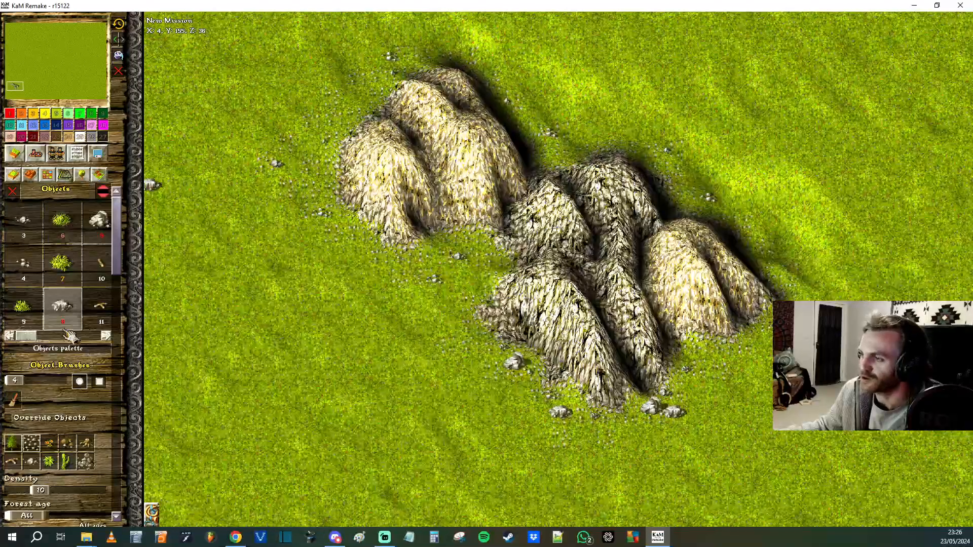
pyautogui.click(61, 348)
pyautogui.click(415, 71)
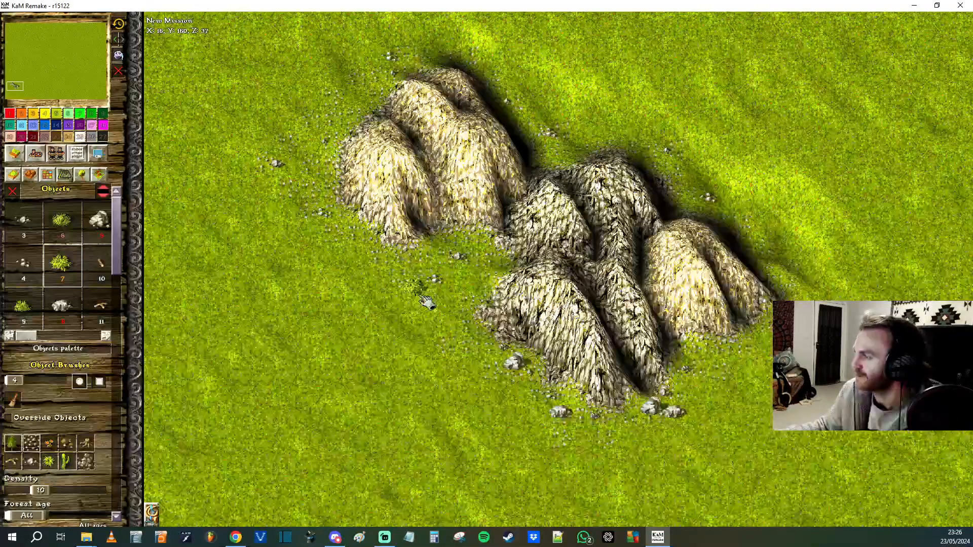
pyautogui.press('3')
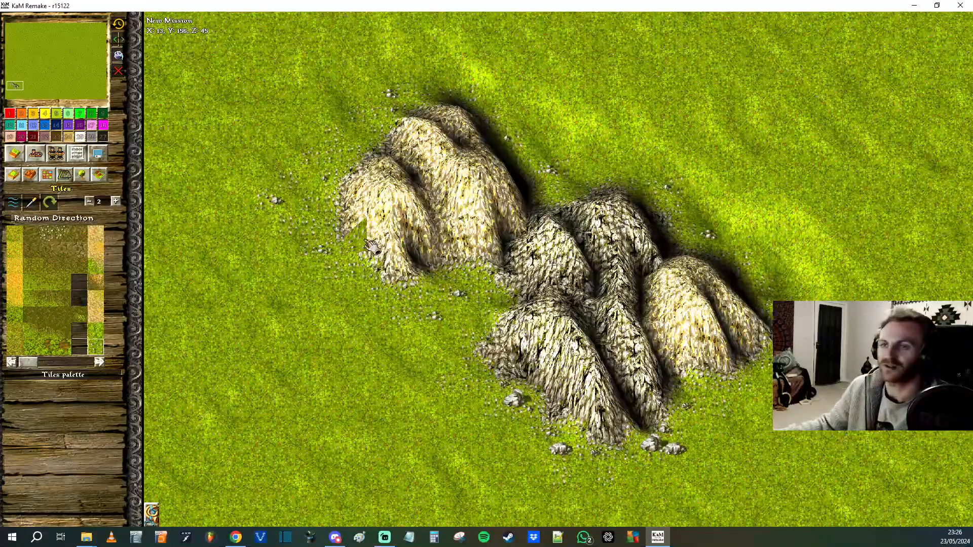
# Step: Set the elevation brush size to 1 and touch up the gully foot of the northwestern gold section
pyautogui.click(30, 175)
pyautogui.moveTo(18, 228); pyautogui.dragTo(13, 227)
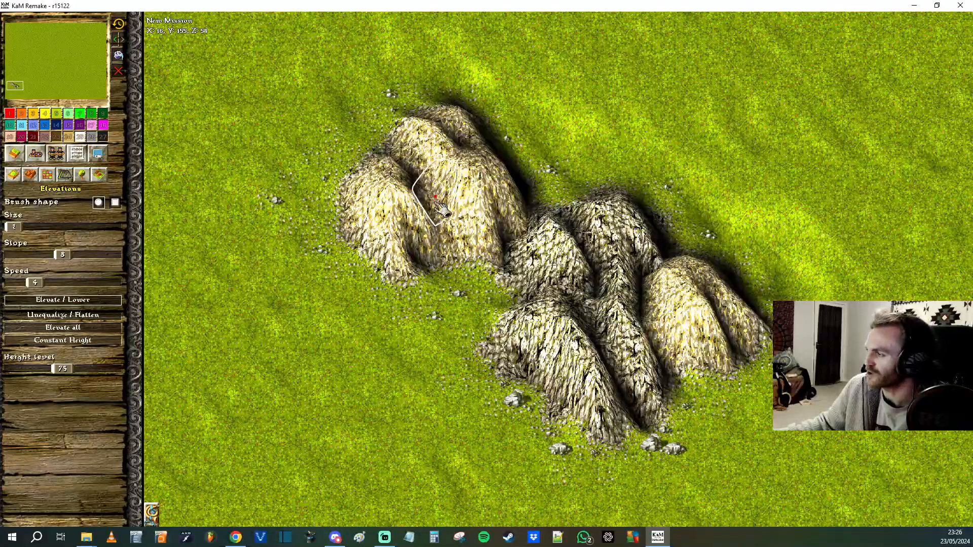
pyautogui.click(436, 234)
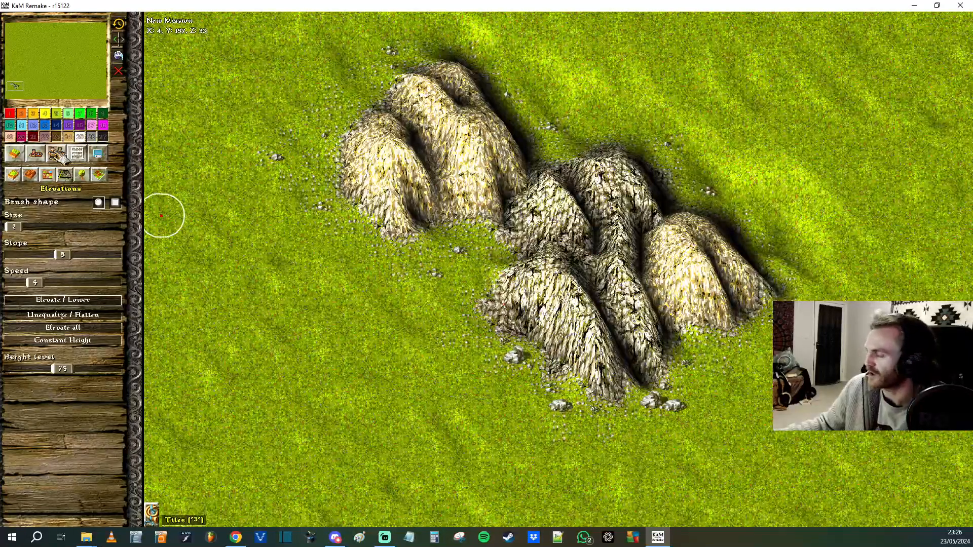
# Step: Place one gold mine at the foot of the northwestern gold section and another at the eastern gold section
pyautogui.click(35, 153)
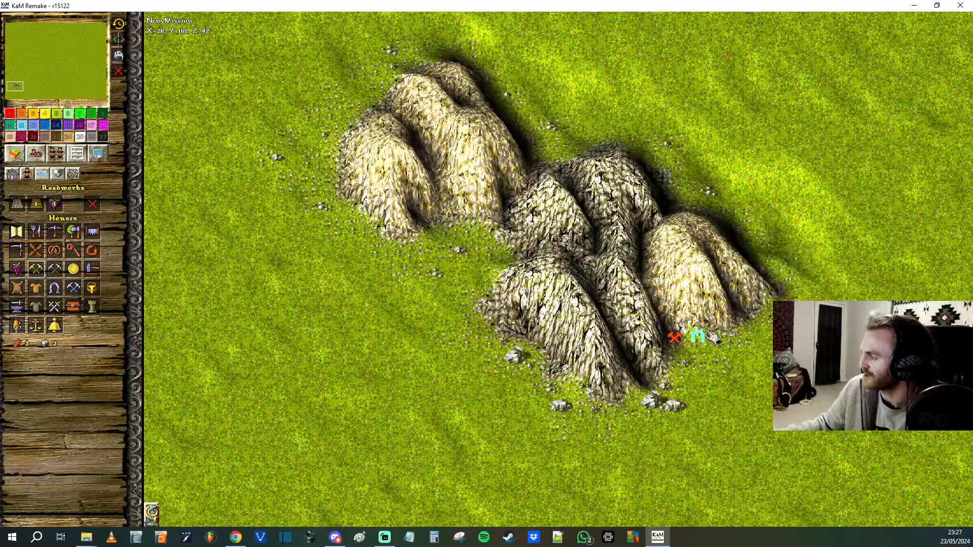
pyautogui.click(456, 223)
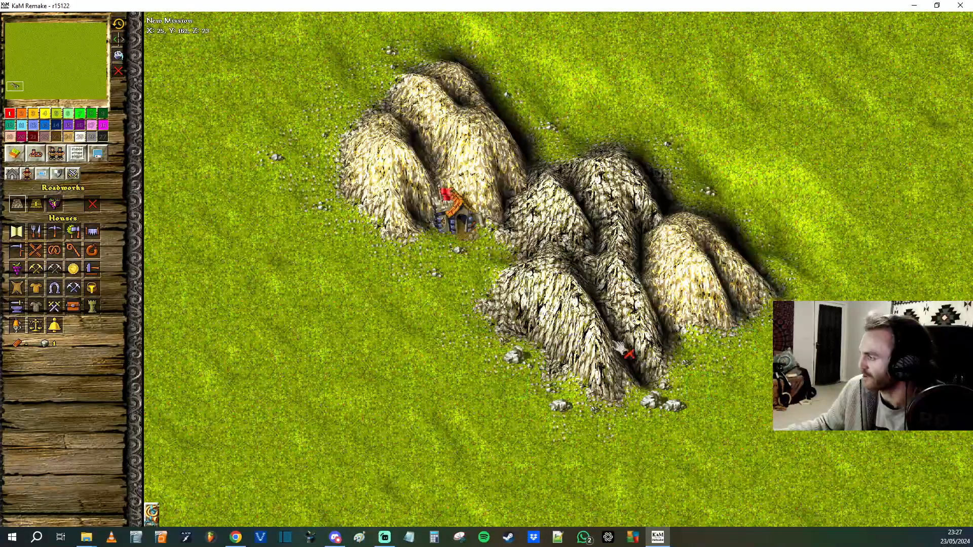
pyautogui.click(43, 271)
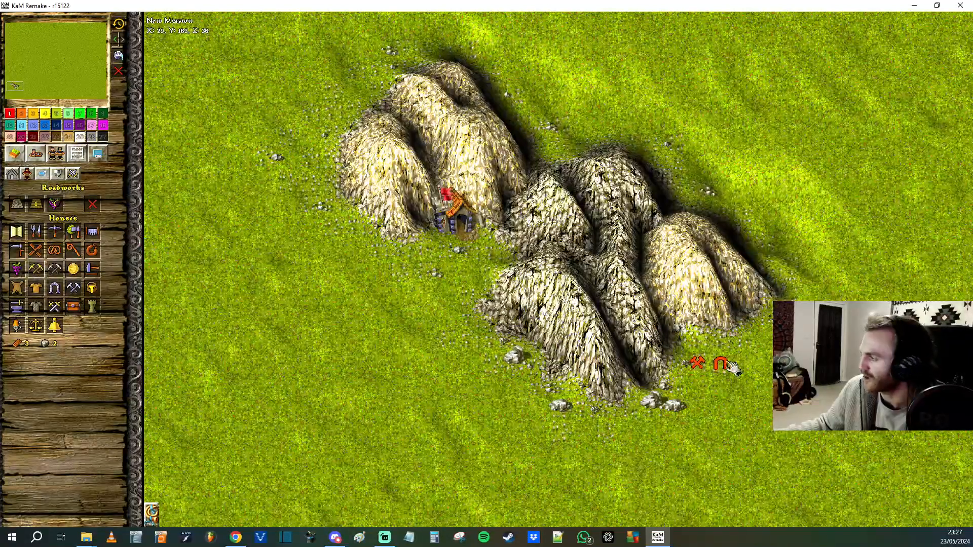
pyautogui.click(706, 334)
pyautogui.rightClick(191, 403)
# Step: Show the mining radius to check both gold mines' coverage, and hide it and close the display options
pyautogui.click(151, 513)
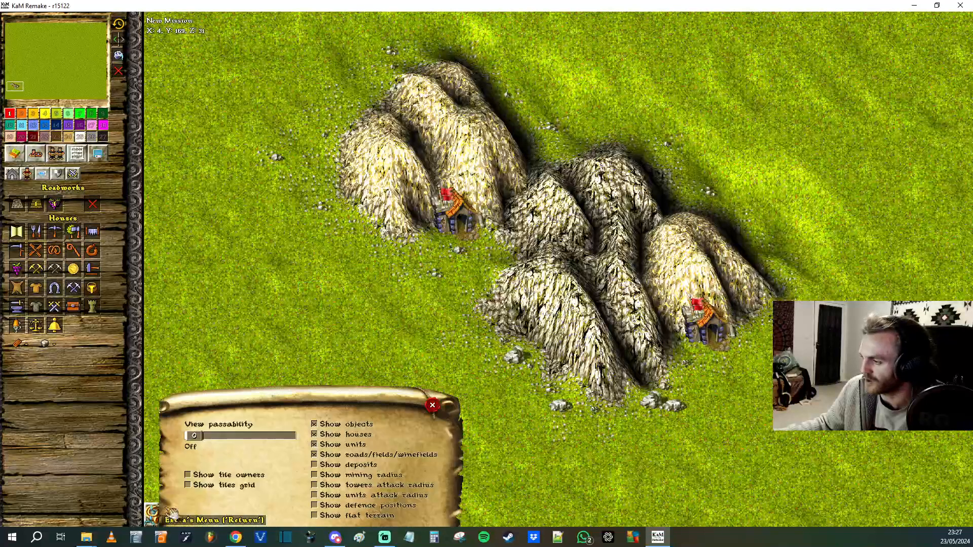
pyautogui.click(355, 477)
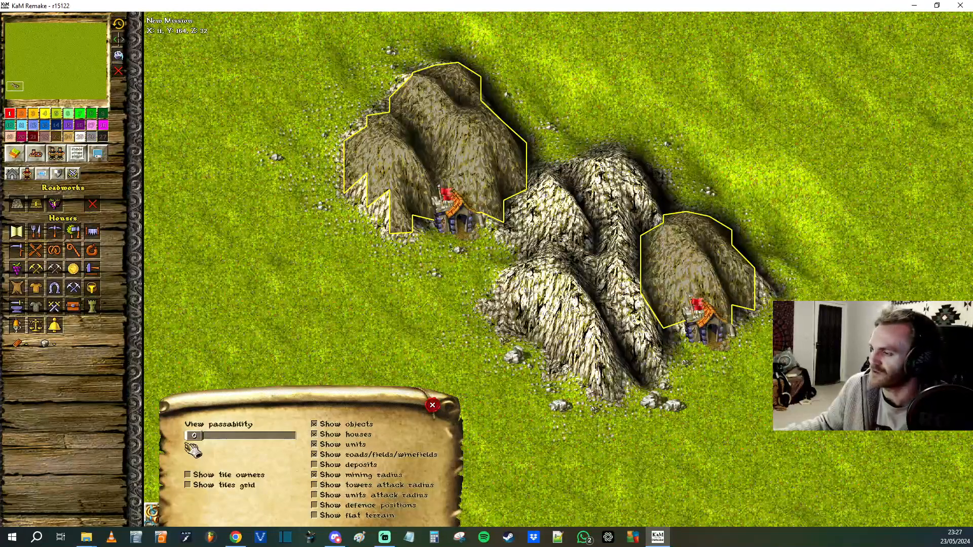
pyautogui.click(332, 478)
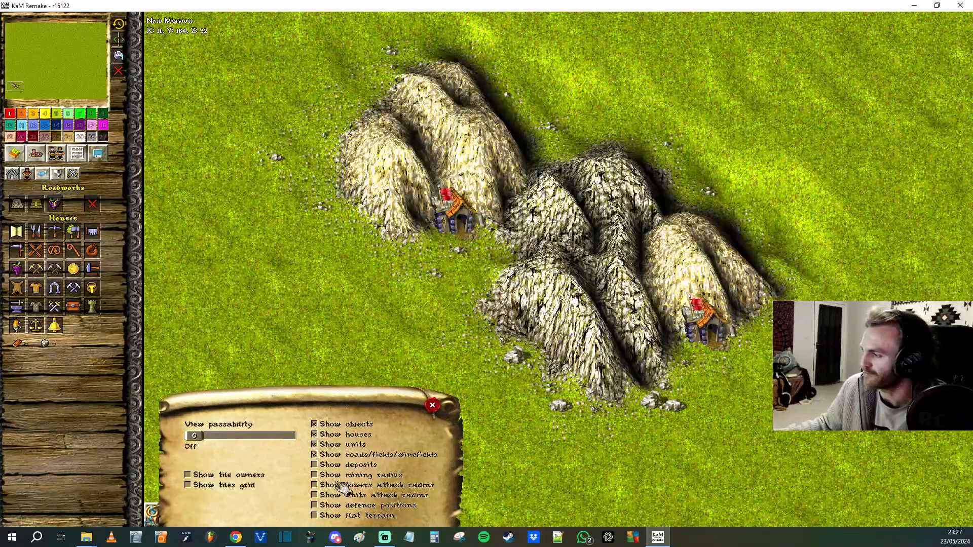
pyautogui.click(433, 406)
pyautogui.press('Up')
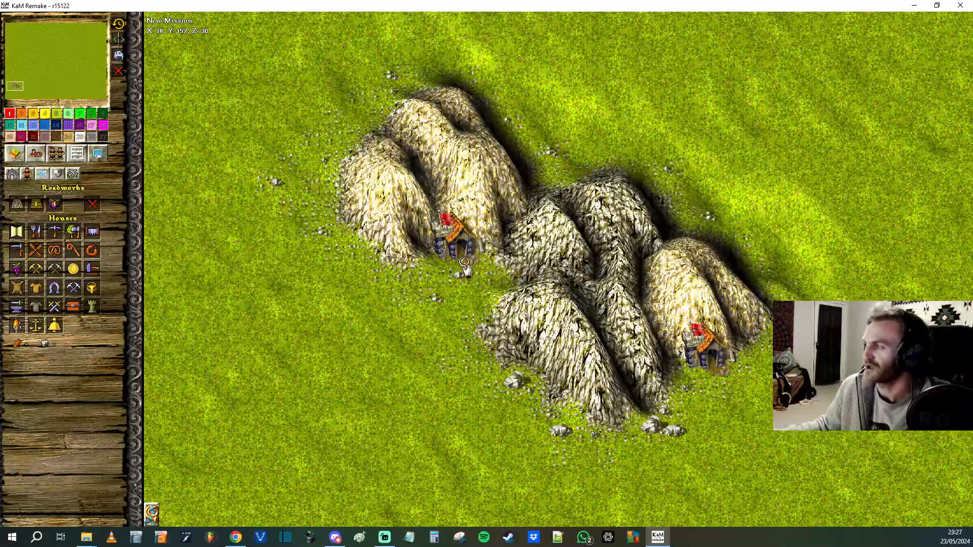